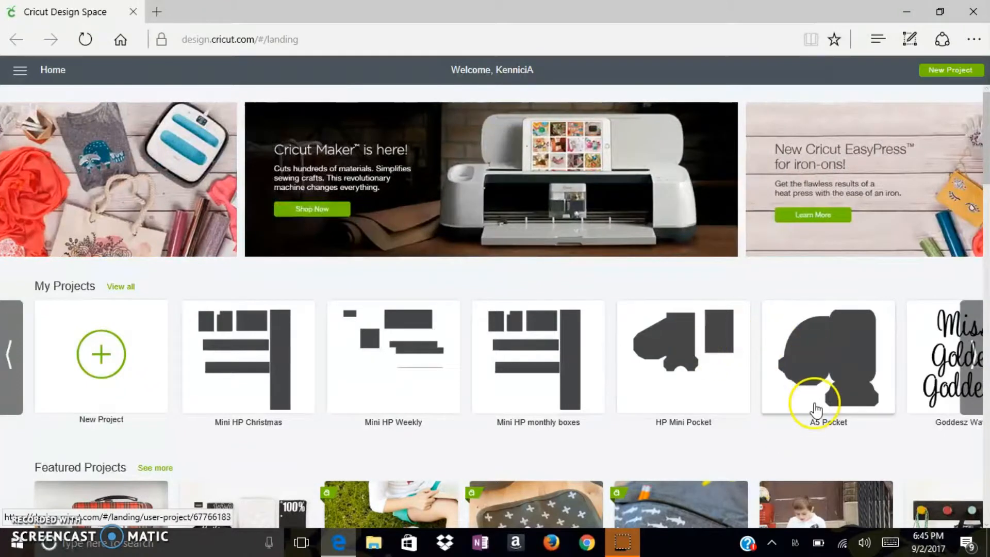
Start a new project and add a square to the canvas, placed near its upper middle
click(120, 339)
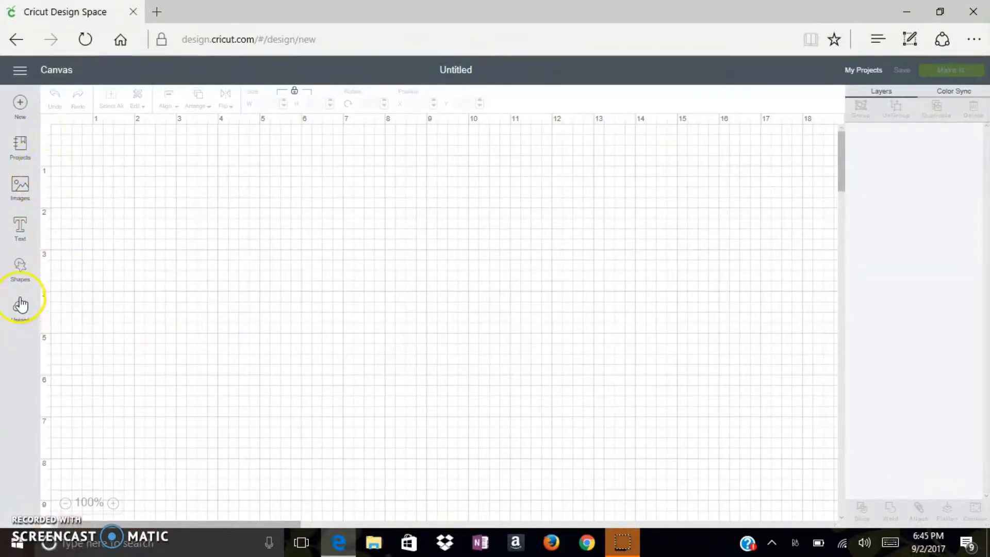
click(20, 266)
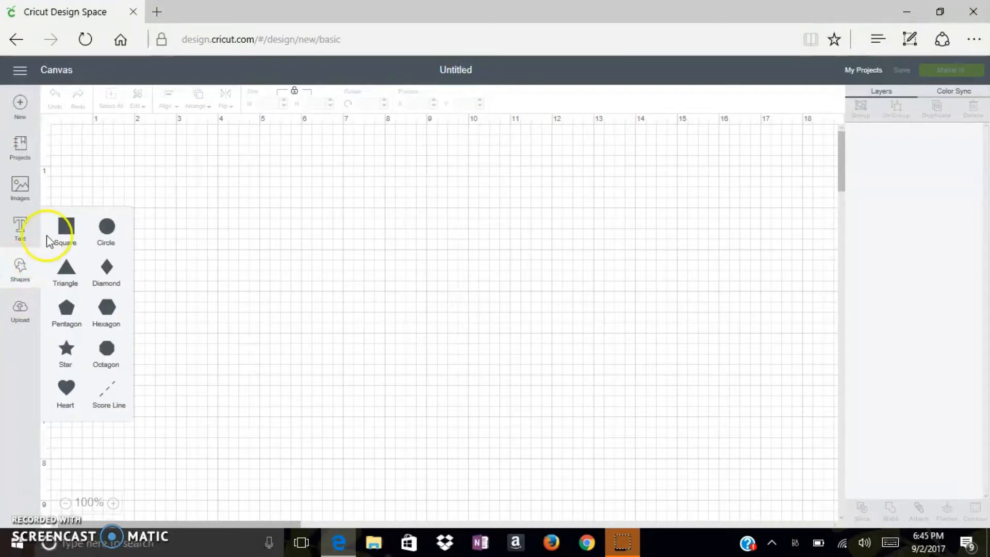
click(60, 239)
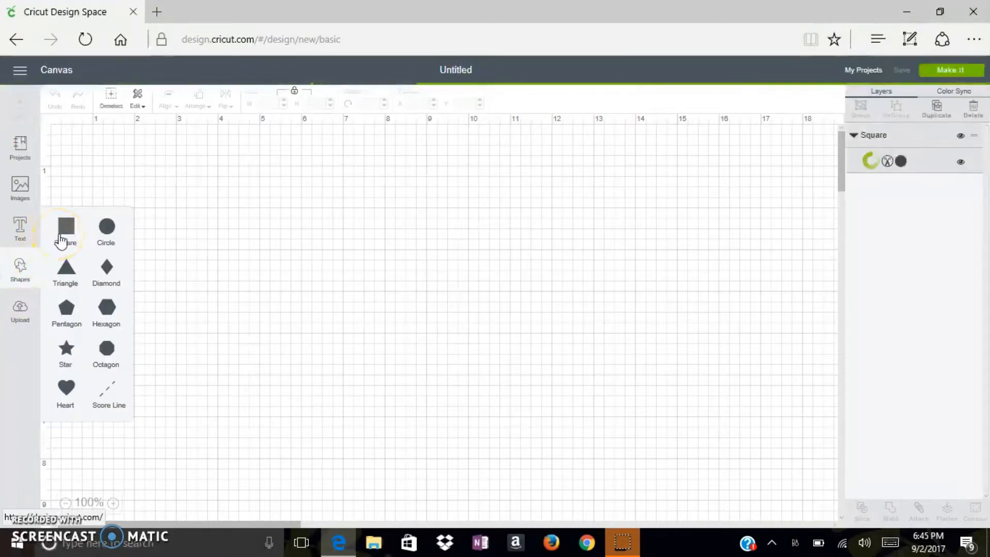
drag(236, 263, 327, 289)
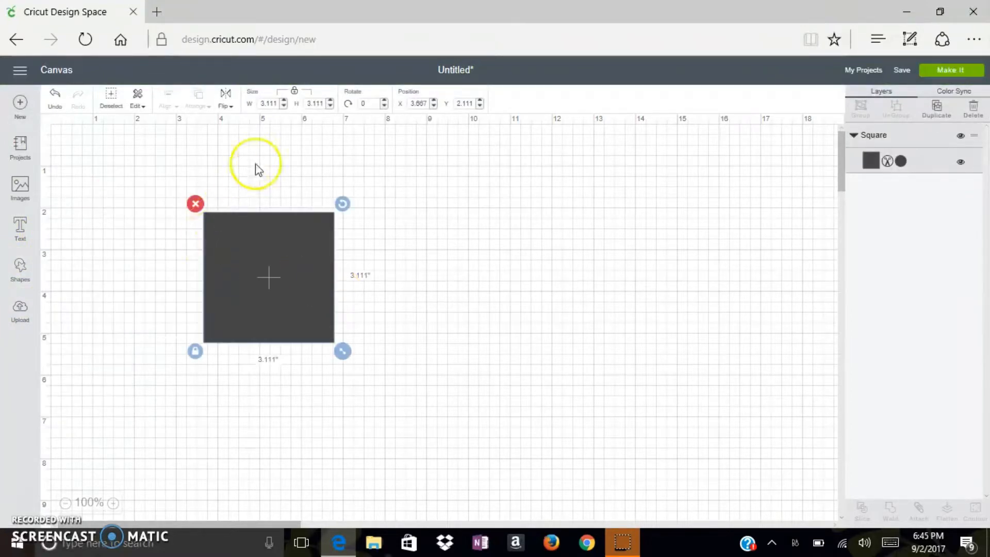
Unlock the square's proportions, set its width to 4.5 and height to 7, and shift it up and right on the canvas
click(294, 93)
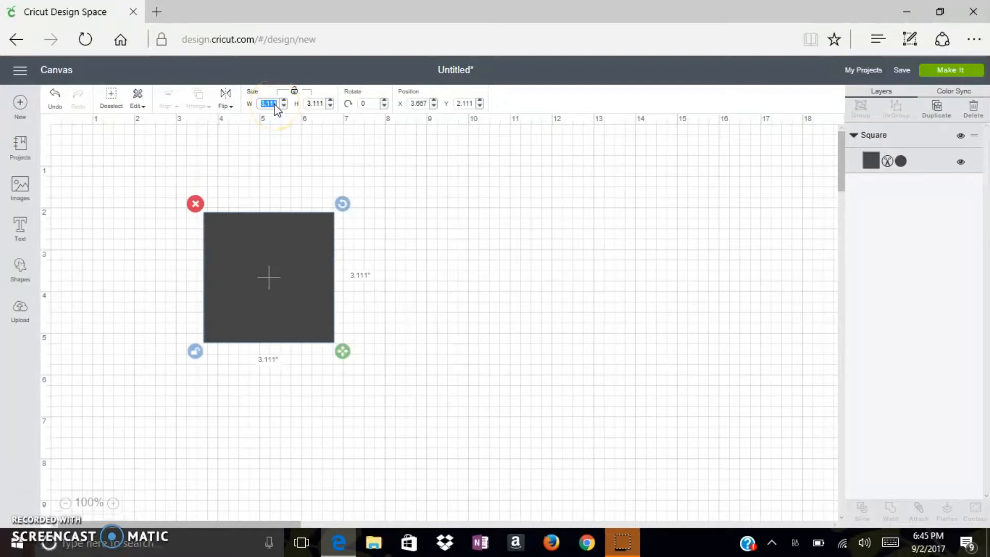
text(.5)
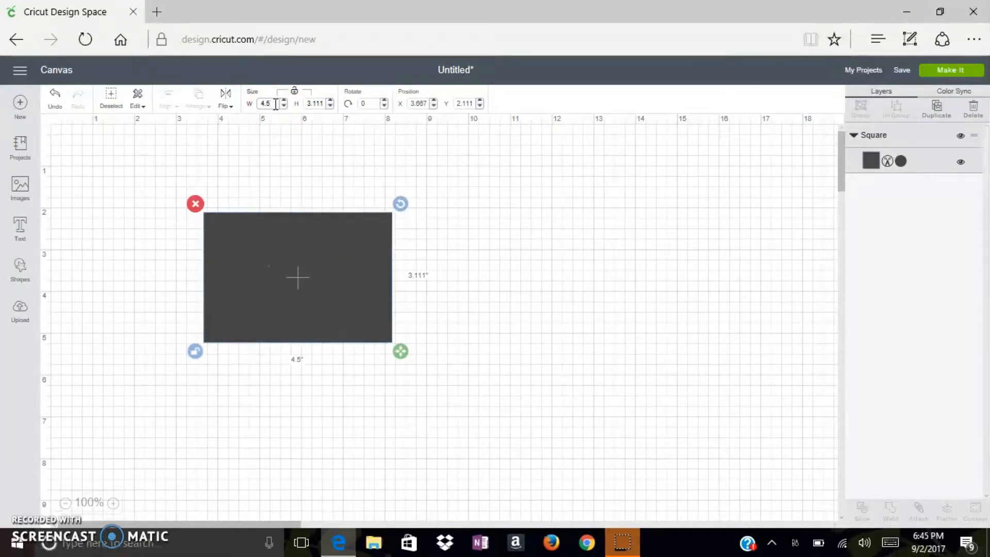
double_click(324, 104)
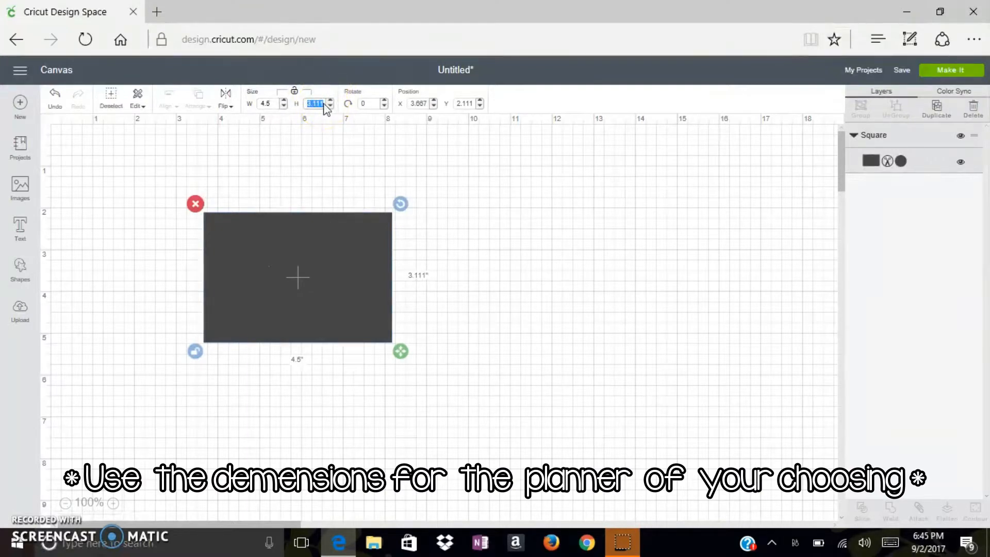
text(7)
click(502, 285)
drag(310, 313, 344, 246)
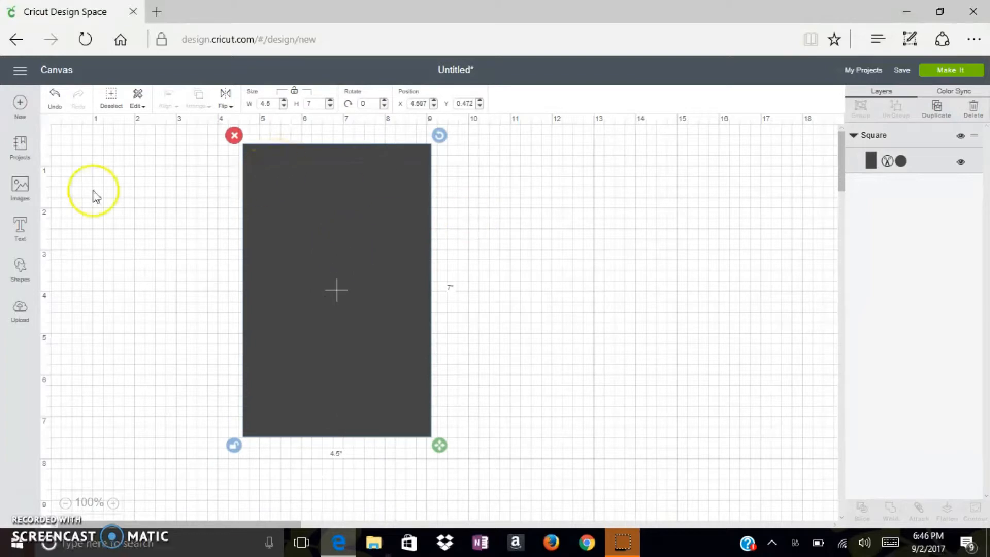
Add a circle and a second square, placing them side by side to the right of the rectangle
click(19, 273)
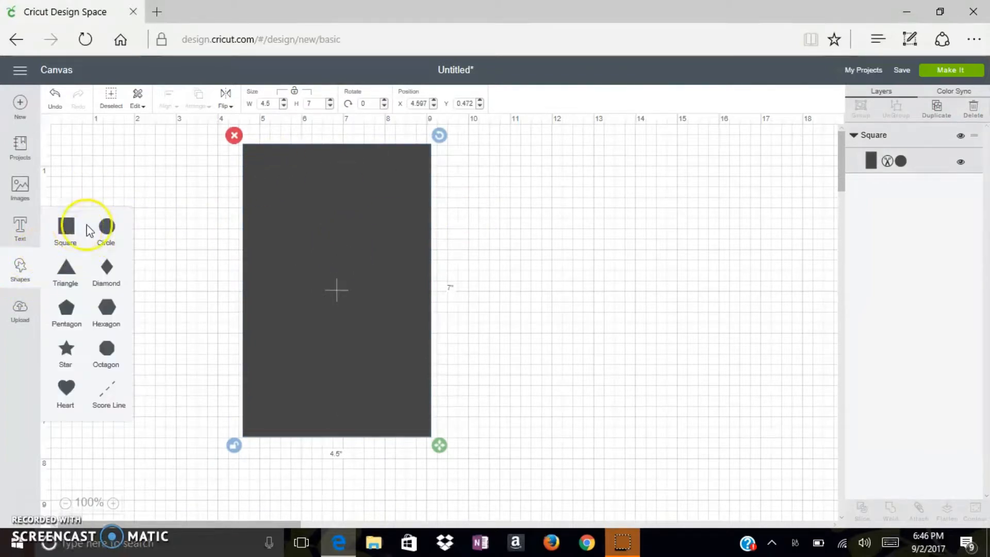
click(103, 230)
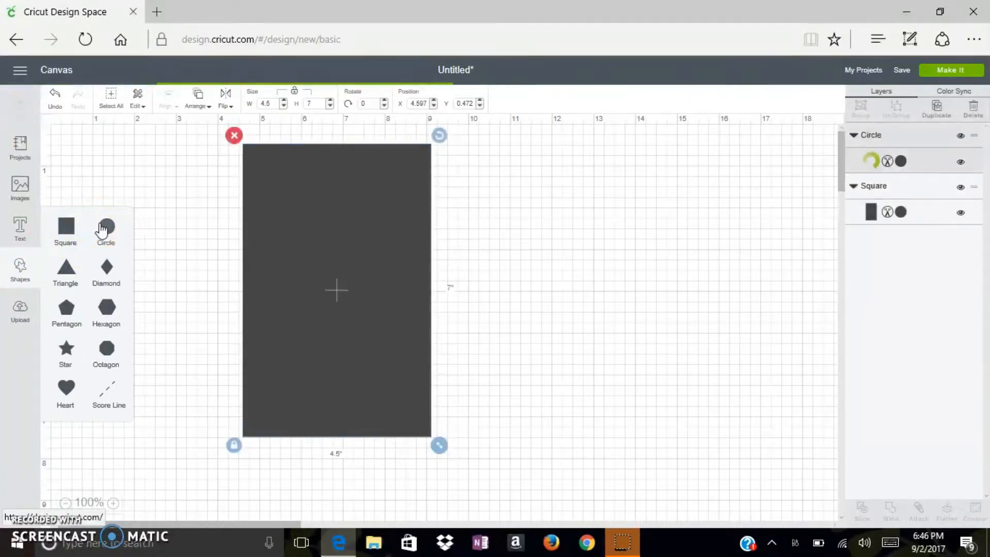
drag(219, 288, 563, 237)
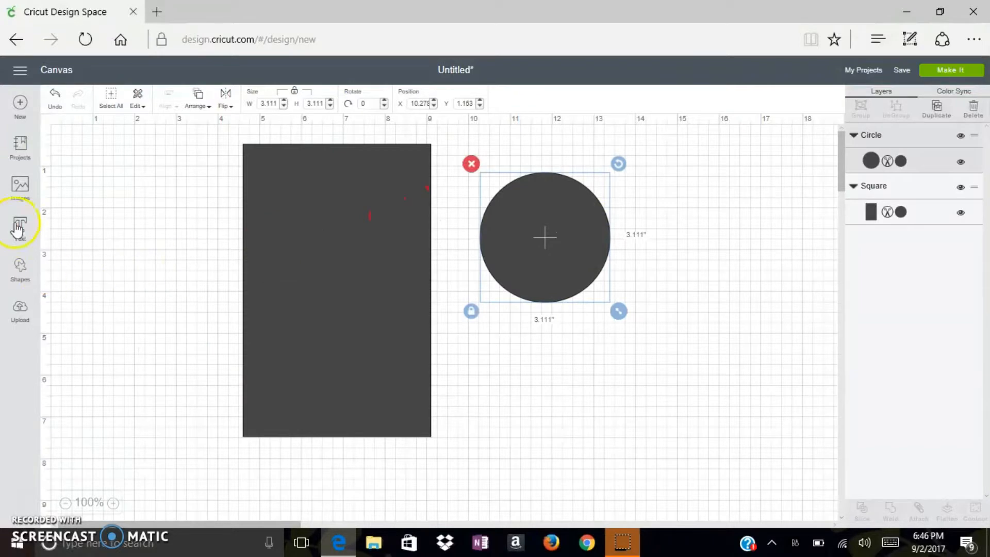
click(20, 265)
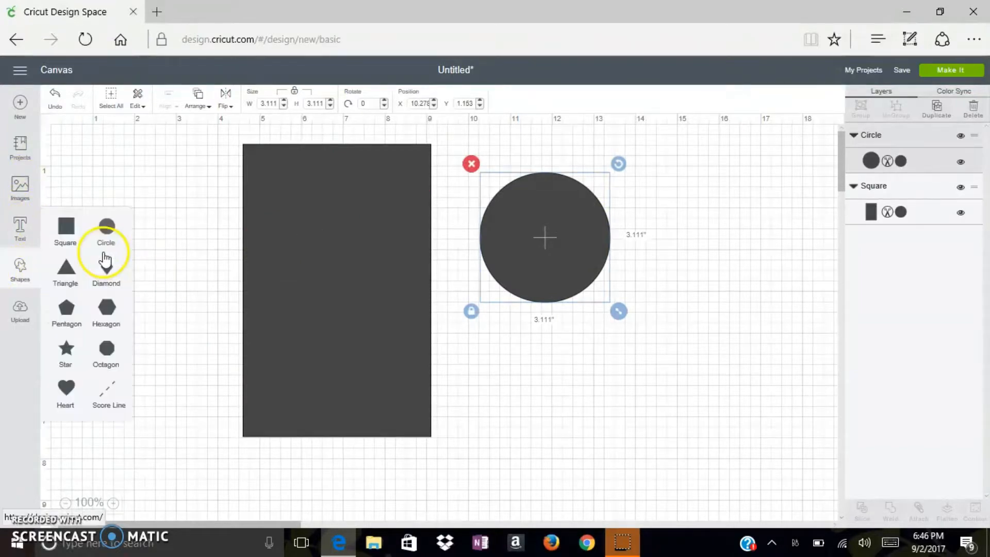
click(58, 237)
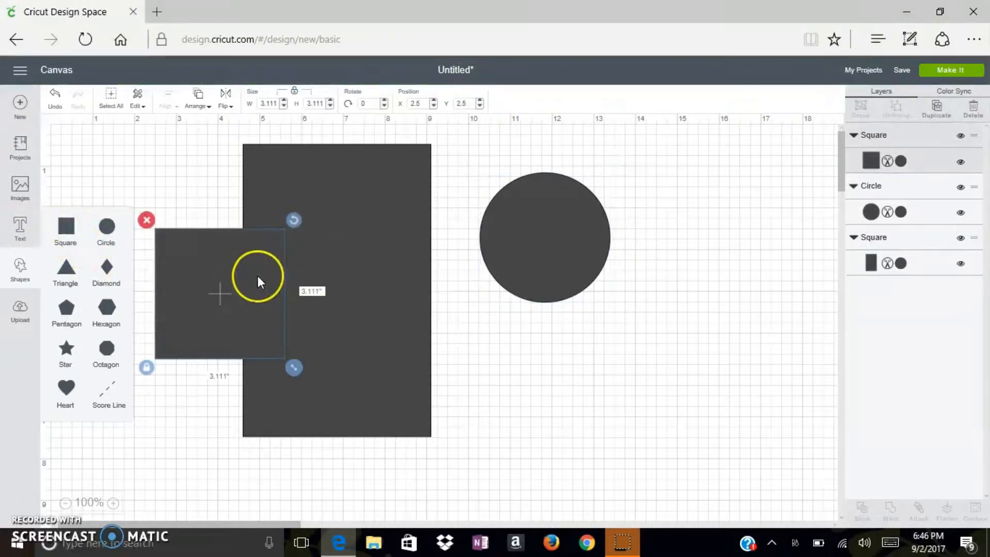
drag(258, 276, 713, 259)
Unlock the circle's proportions, move it over the rectangle's left side and stretch it into an oval about 5.4 by 7.7 inches
click(569, 248)
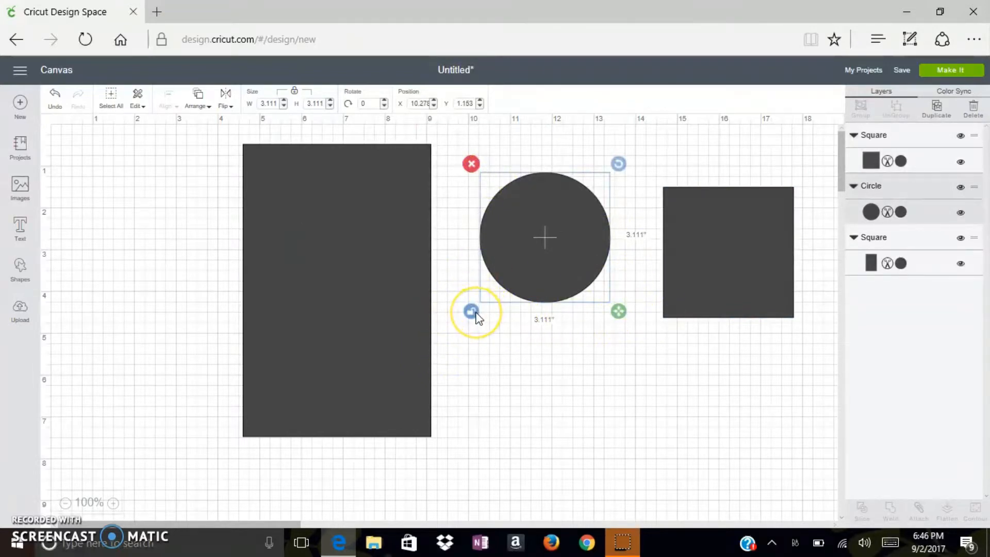
drag(567, 251, 261, 255)
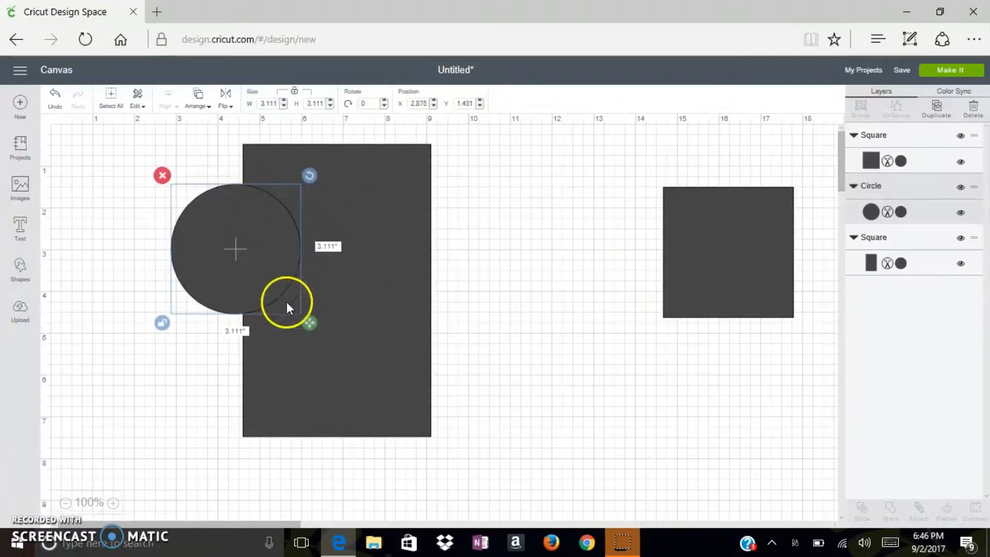
drag(309, 322, 418, 516)
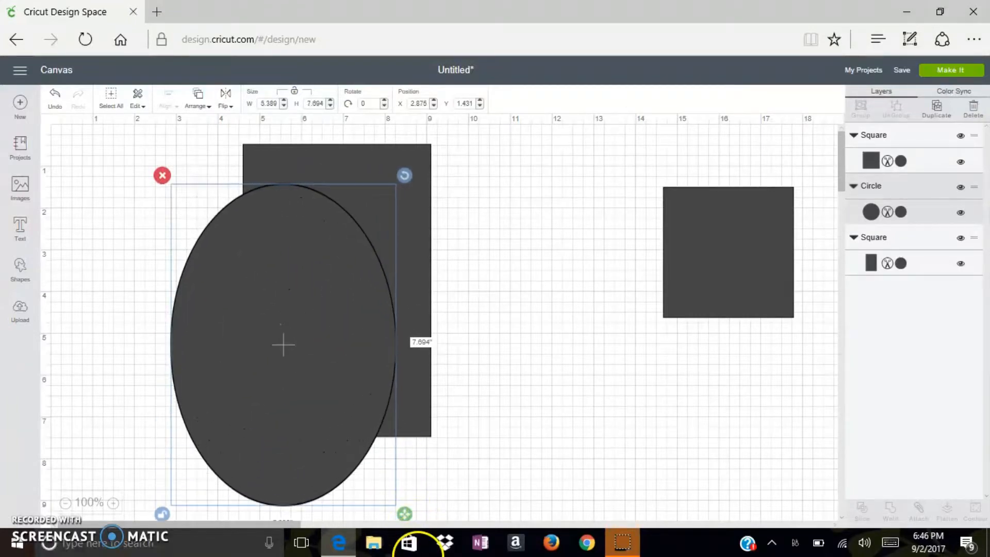
click(464, 267)
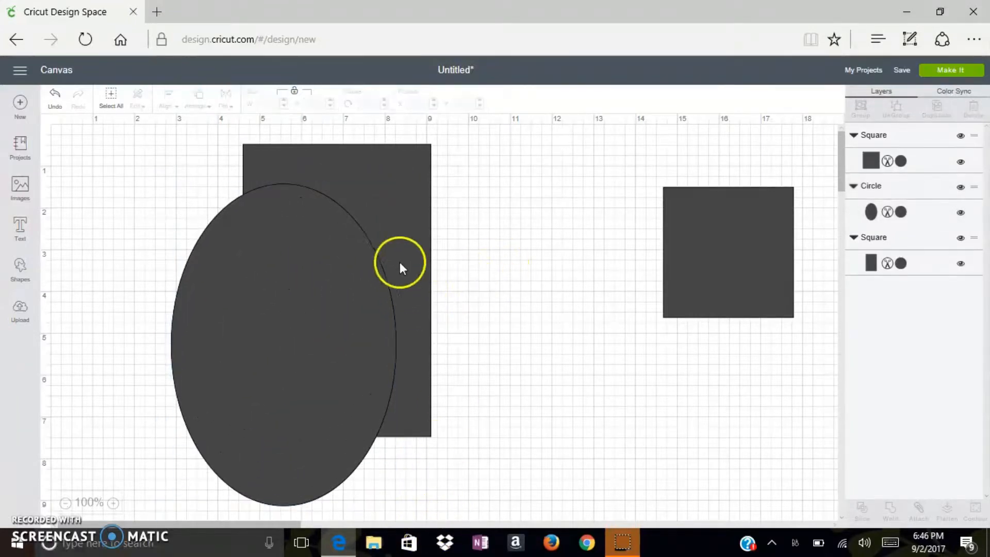
Enlarge the oval to about 7.1 by 8.5 inches and position it so its upper-right curve crosses the rectangle
drag(385, 237, 360, 215)
drag(377, 488, 495, 540)
drag(393, 326, 362, 340)
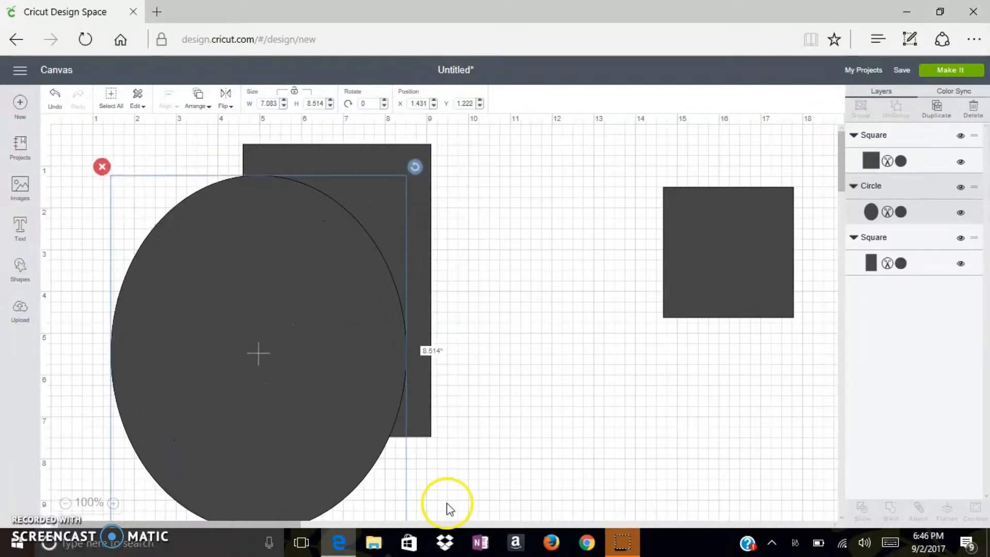
click(441, 478)
scroll(459, 364, down, 3)
scroll(459, 364, up, 3)
click(396, 369)
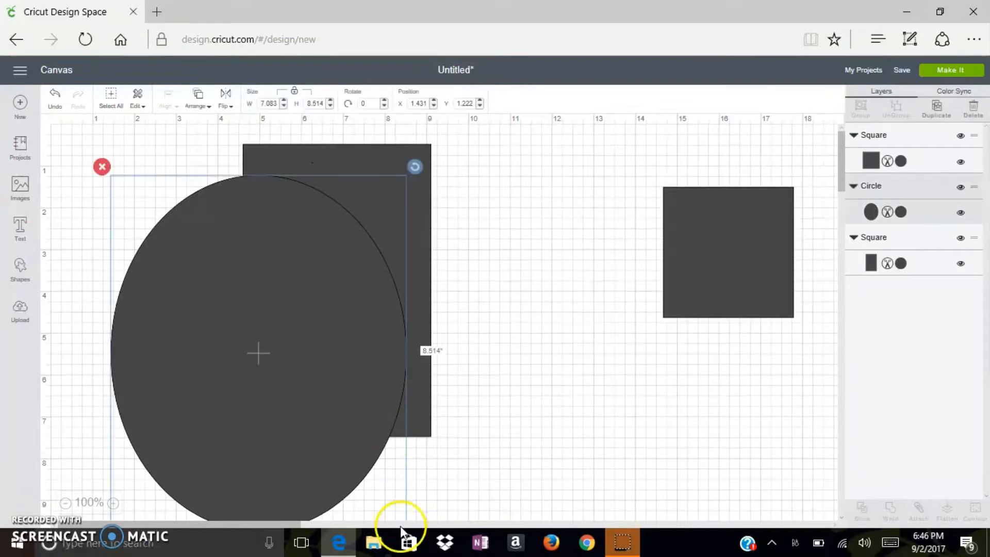
Move the small square onto the oval's lower right, with its right side flush with the oval's widest point
drag(743, 234, 354, 385)
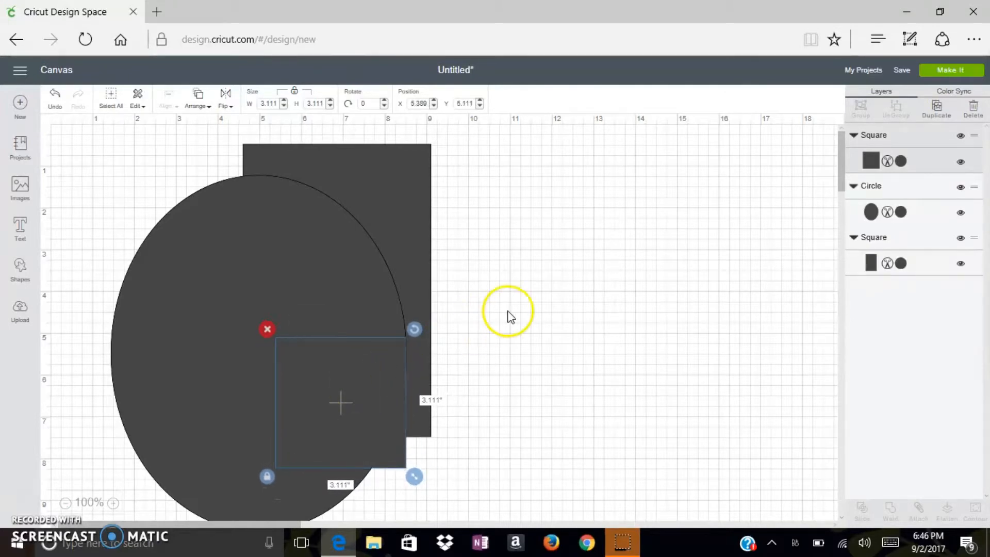
click(552, 286)
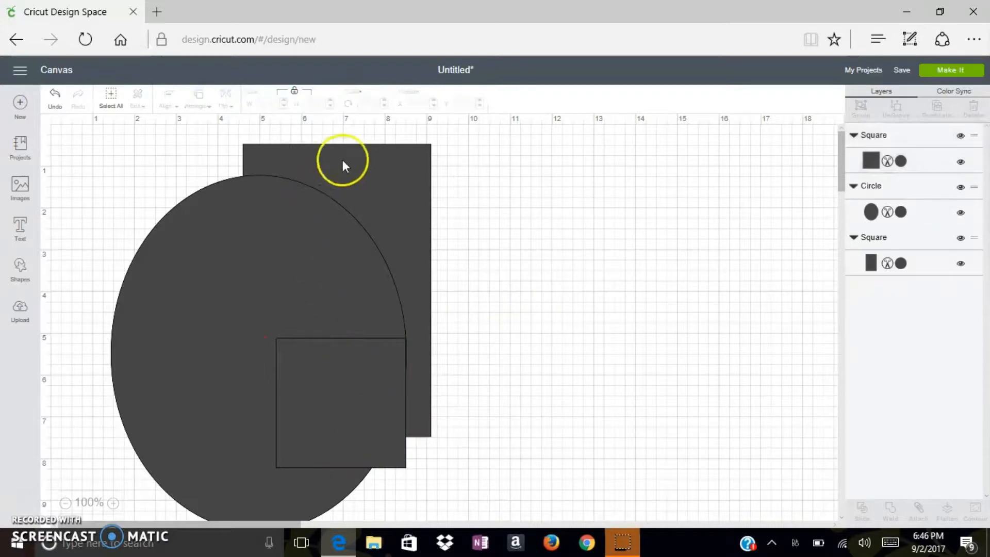
drag(309, 192, 342, 205)
key(ctrl+z)
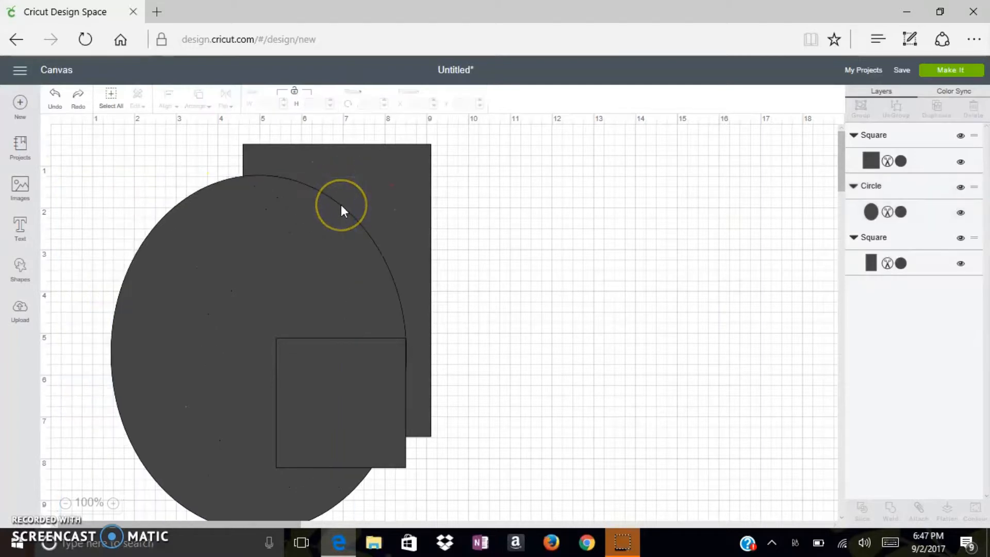
click(458, 149)
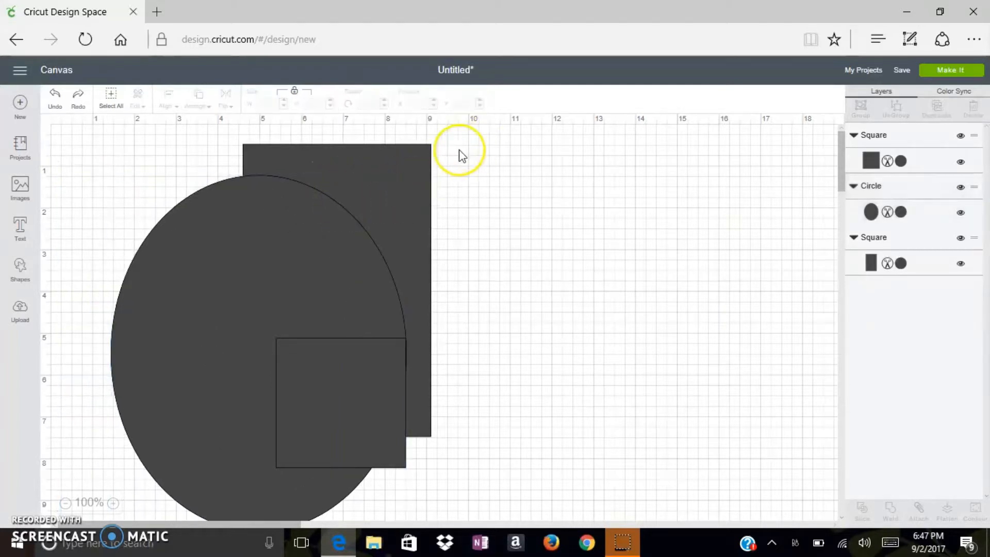
Move the rectangle clear to the right and weld the oval and the small square into one shape
drag(420, 164, 839, 189)
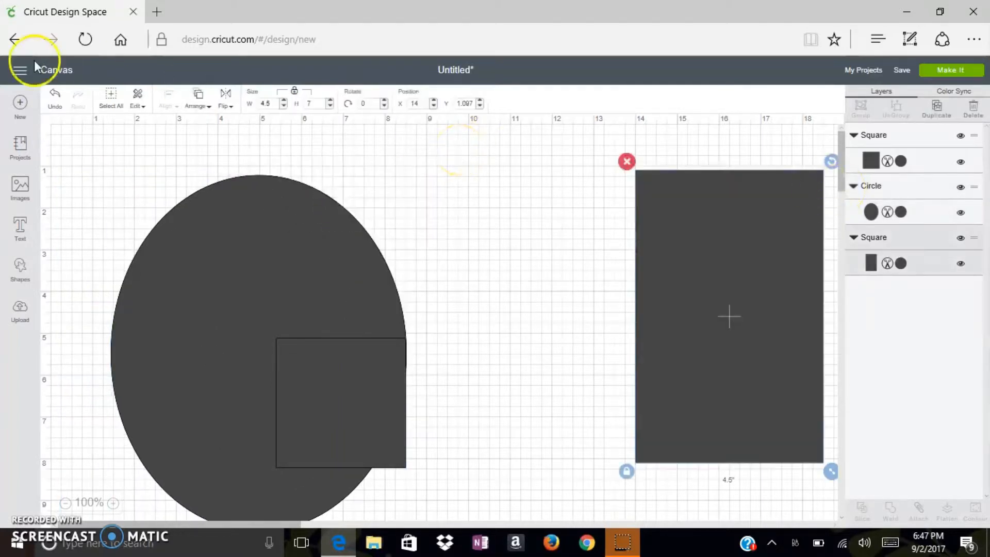
drag(117, 142, 448, 523)
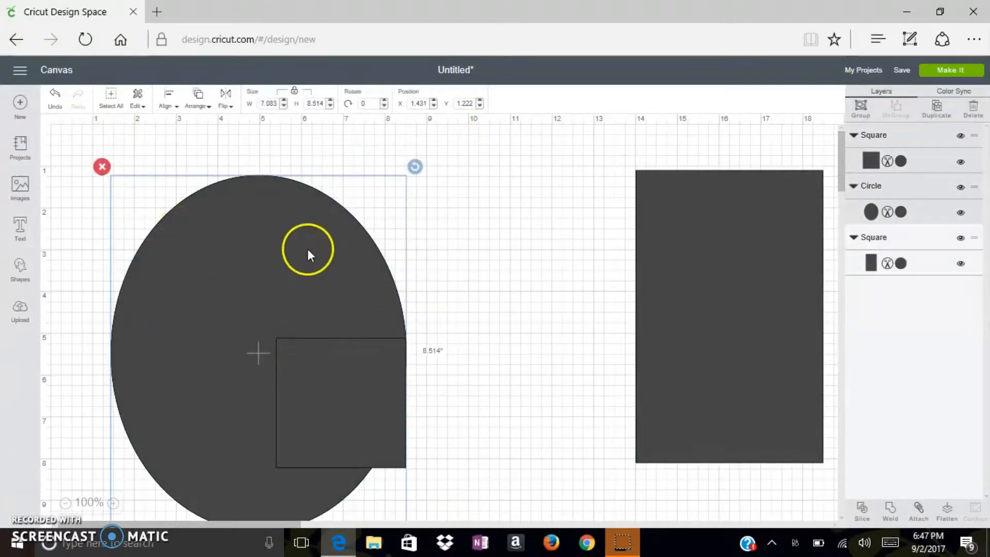
click(889, 513)
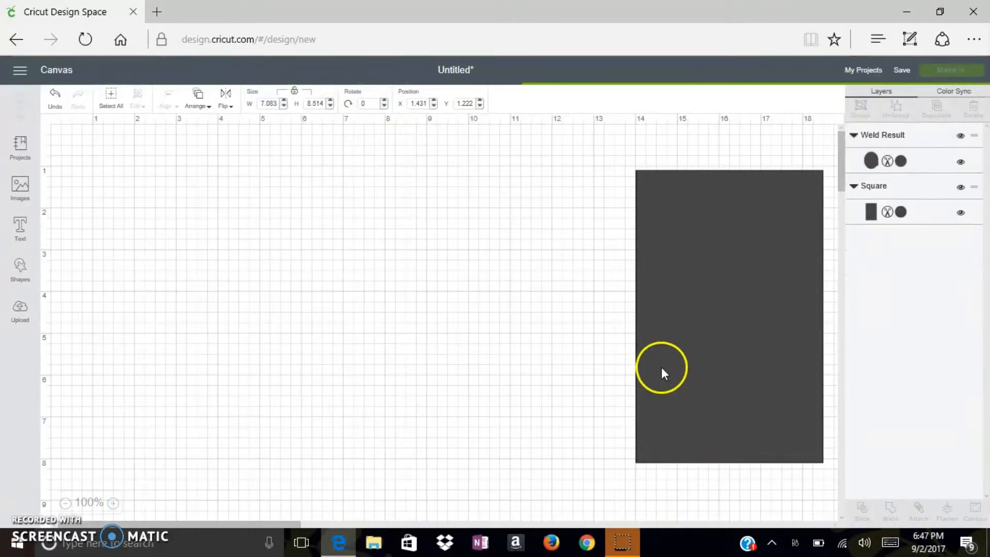
Move the rectangle back beneath the welded shape, leaving a margin at its top and right side
drag(663, 366, 446, 330)
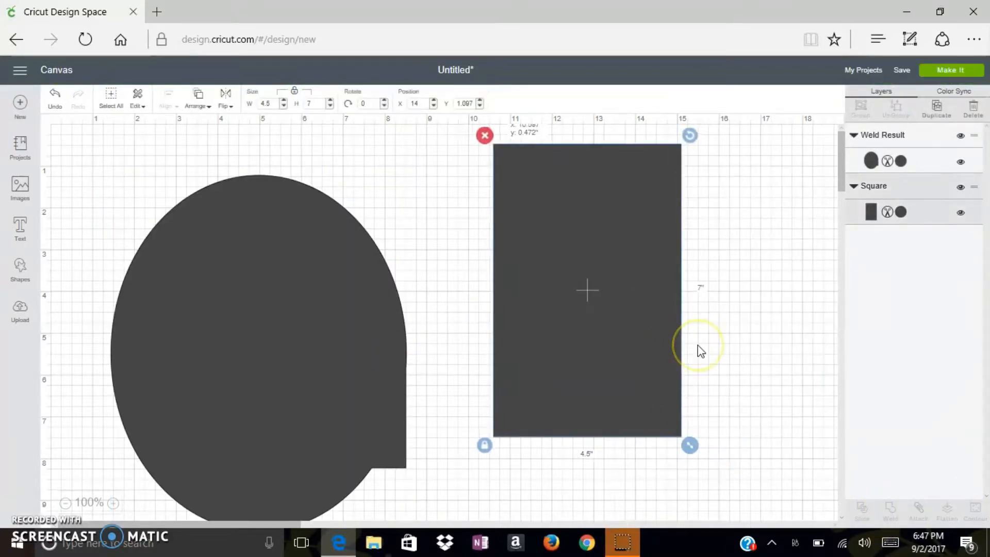
drag(697, 345, 378, 307)
drag(457, 249, 369, 297)
click(630, 230)
drag(459, 227, 371, 246)
Slice the rectangle and the welded shape, and delete the leftover piece outside the rectangle
drag(122, 150, 490, 429)
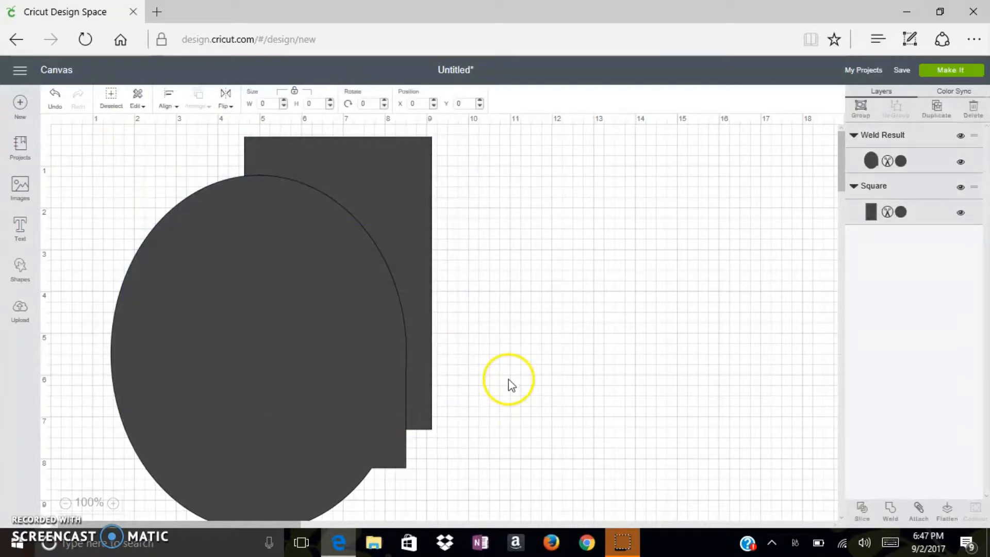
click(875, 519)
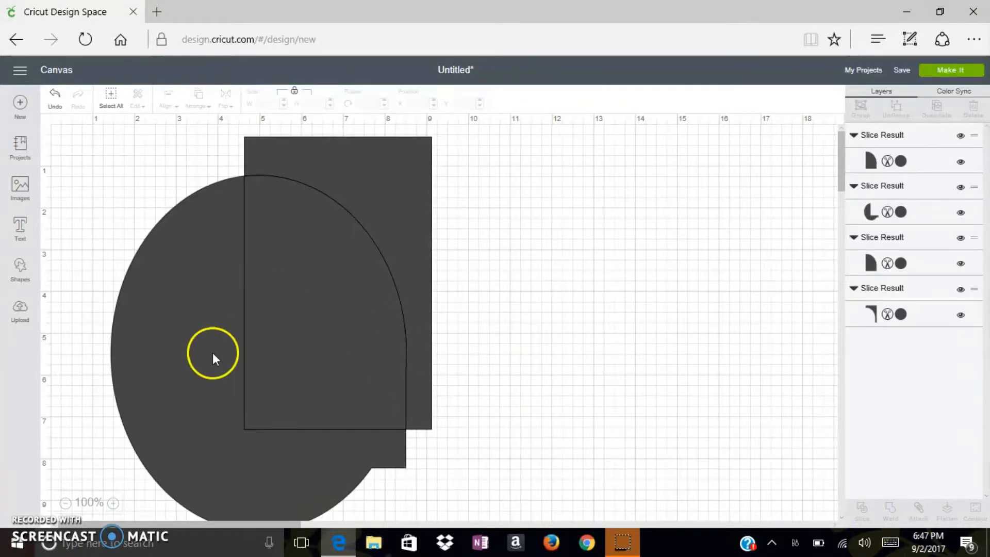
drag(168, 369, 705, 365)
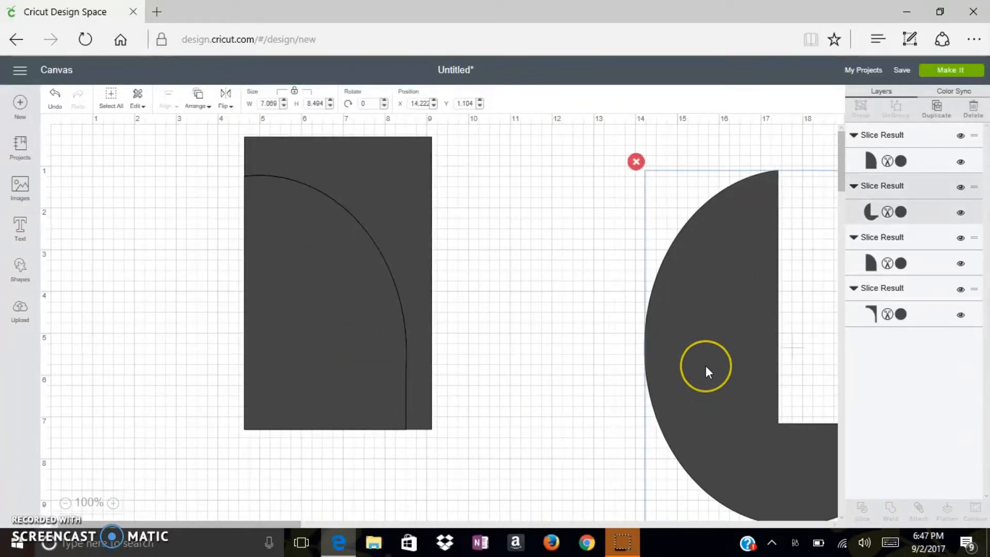
key(Delete)
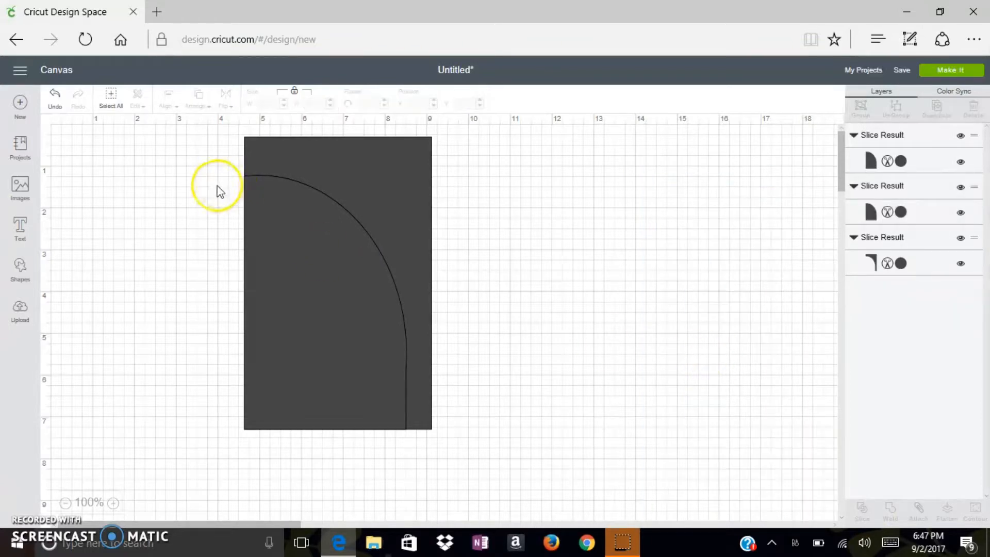
Move one curved slice piece aside and weld the remaining curved piece and corner piece into a full rectangle
drag(203, 144, 535, 442)
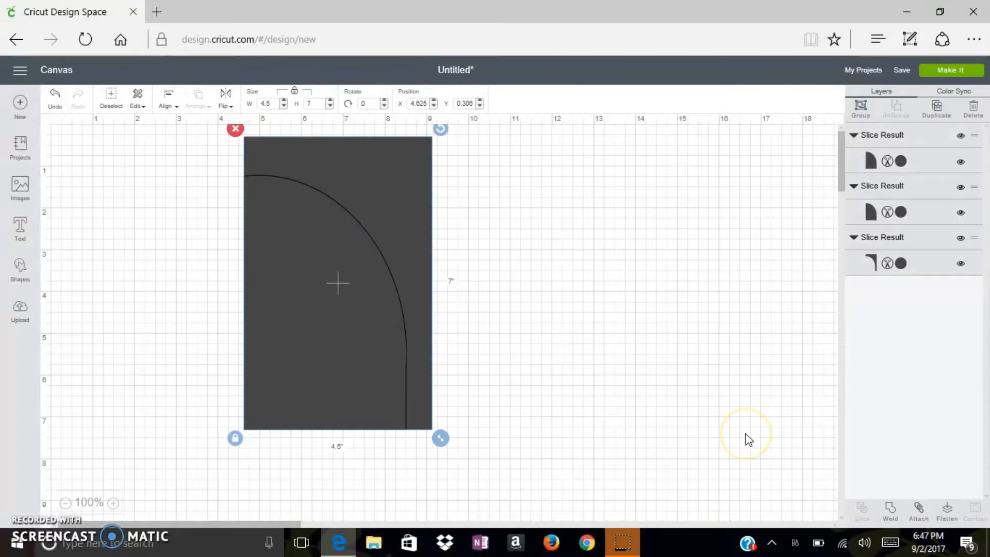
drag(311, 289, 642, 276)
drag(452, 204, 283, 312)
click(890, 510)
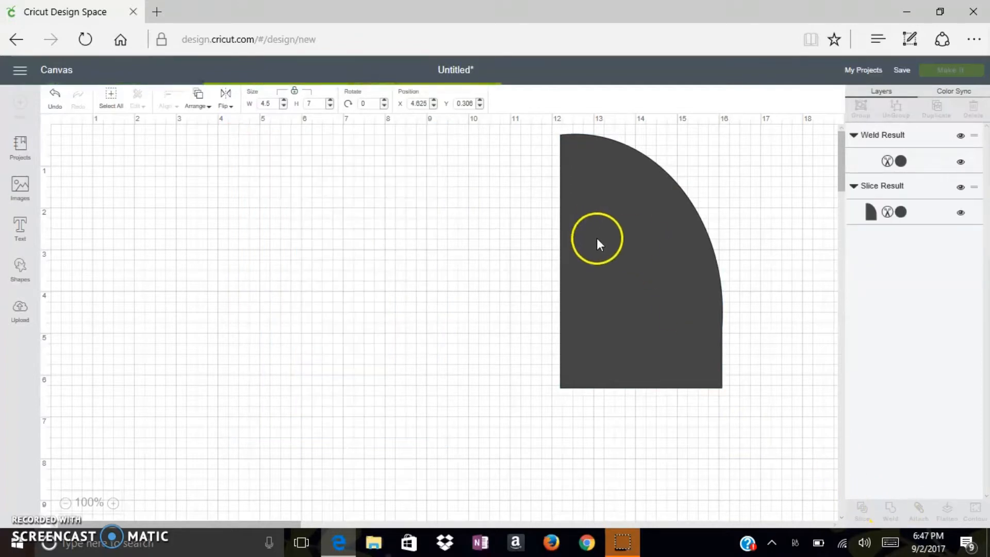
Move the curved piece onto the full rectangle near its left edge and bring it to the front
drag(604, 242, 261, 292)
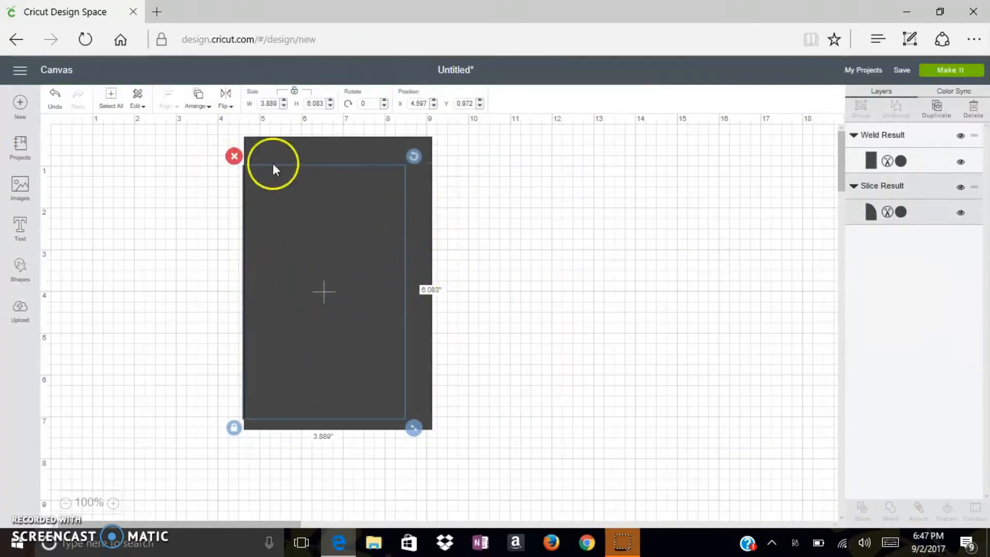
click(194, 106)
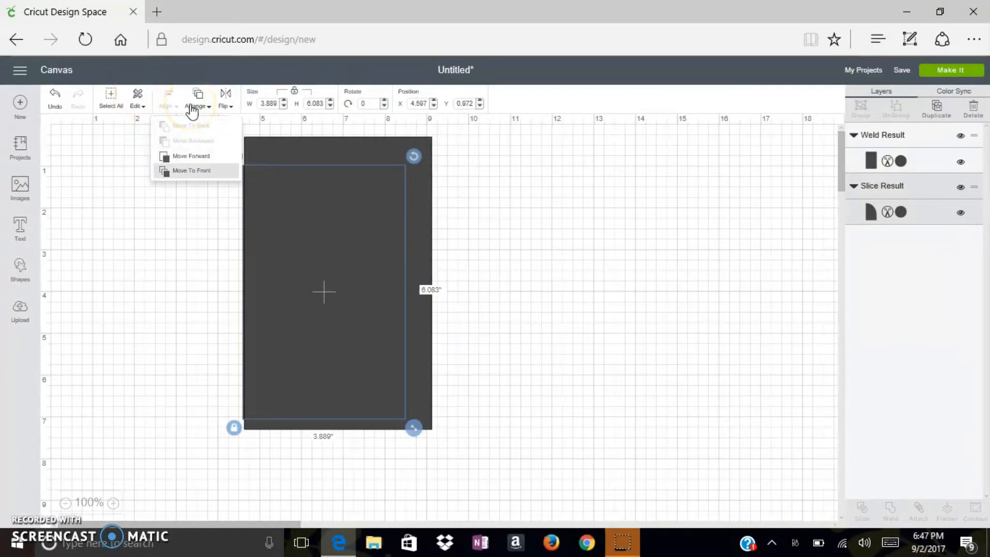
click(209, 170)
click(522, 258)
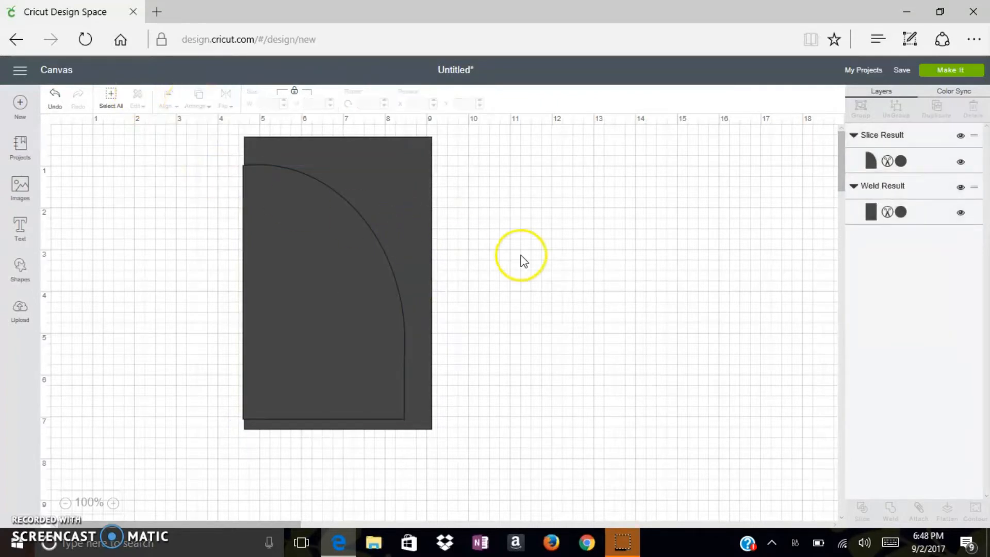
Align the curved piece and the full rectangle along their bottom and left edges
click(349, 258)
drag(165, 172, 283, 160)
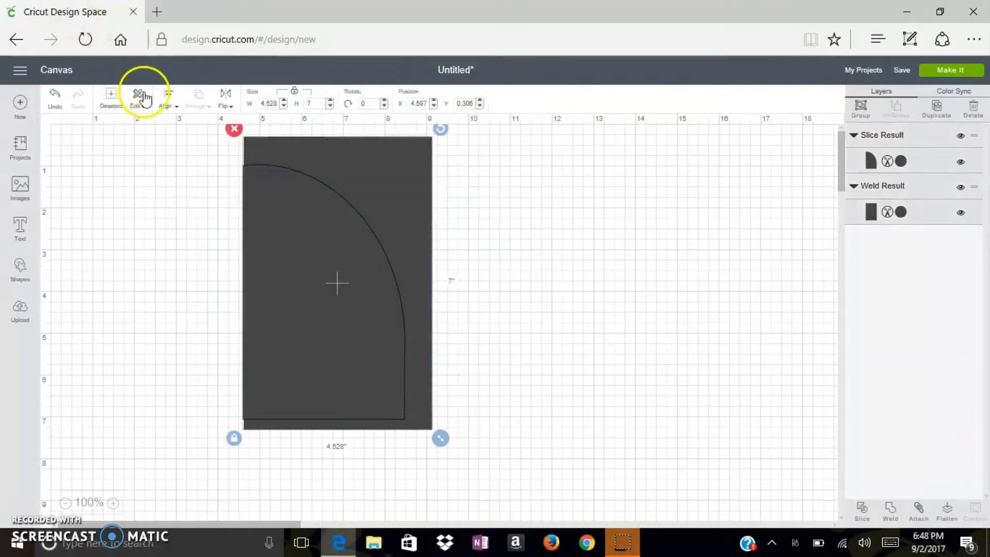
click(168, 100)
click(172, 215)
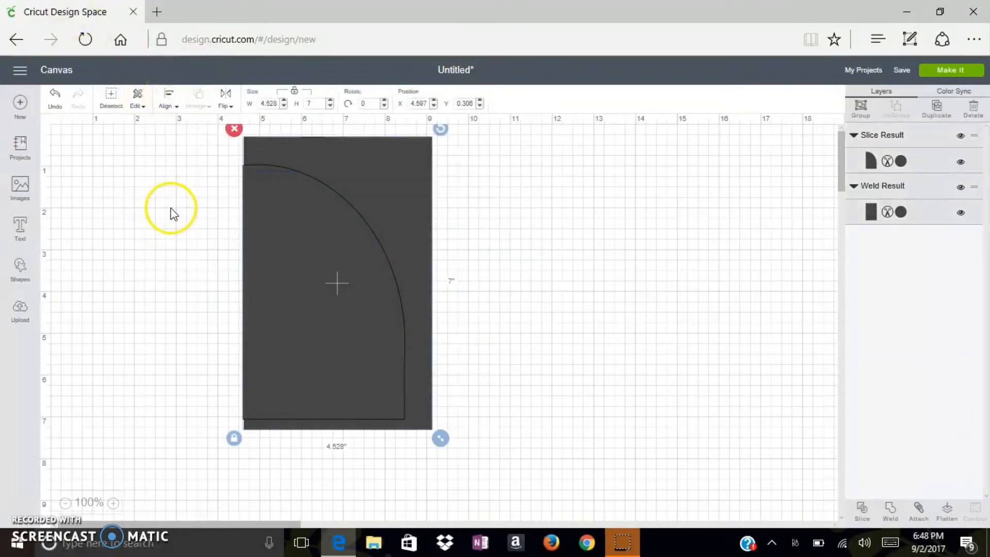
click(165, 108)
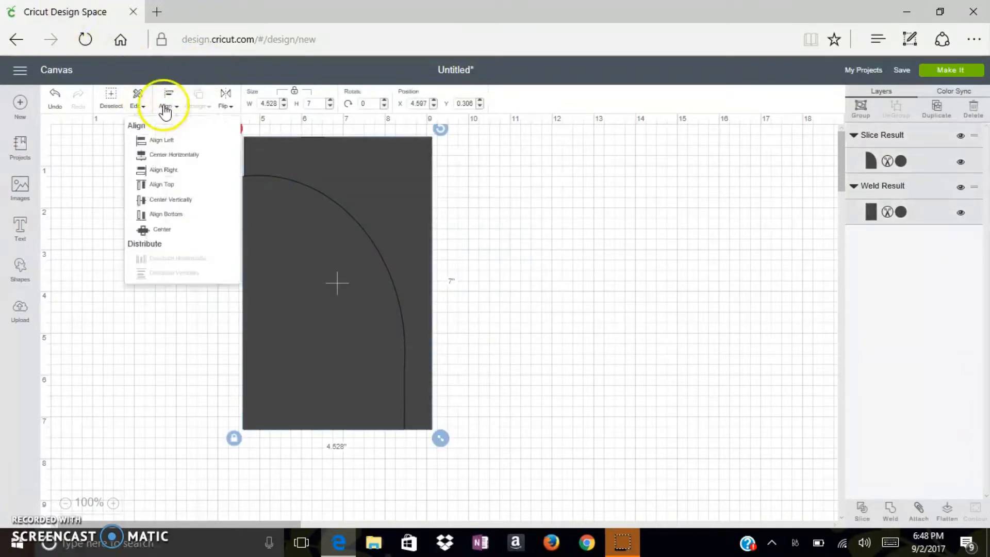
click(161, 140)
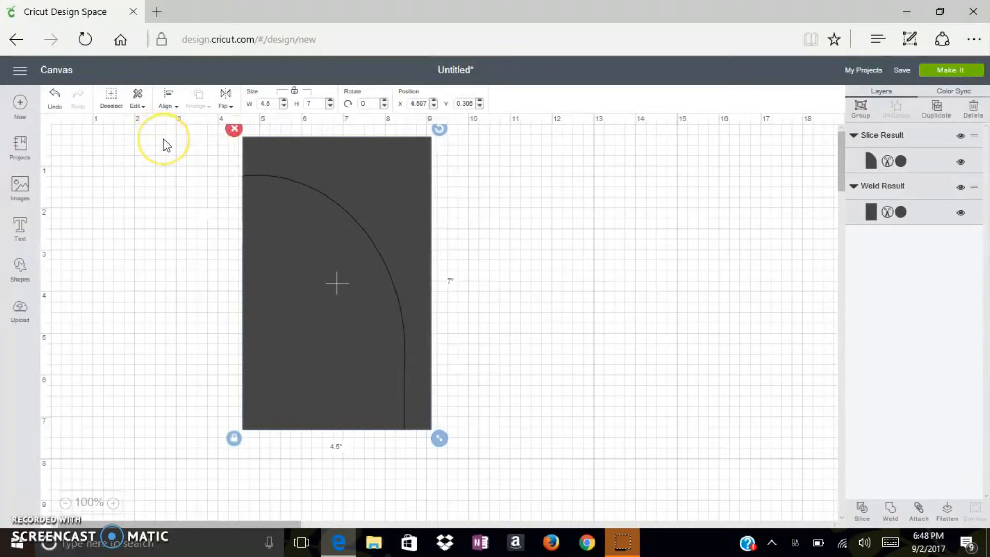
click(166, 145)
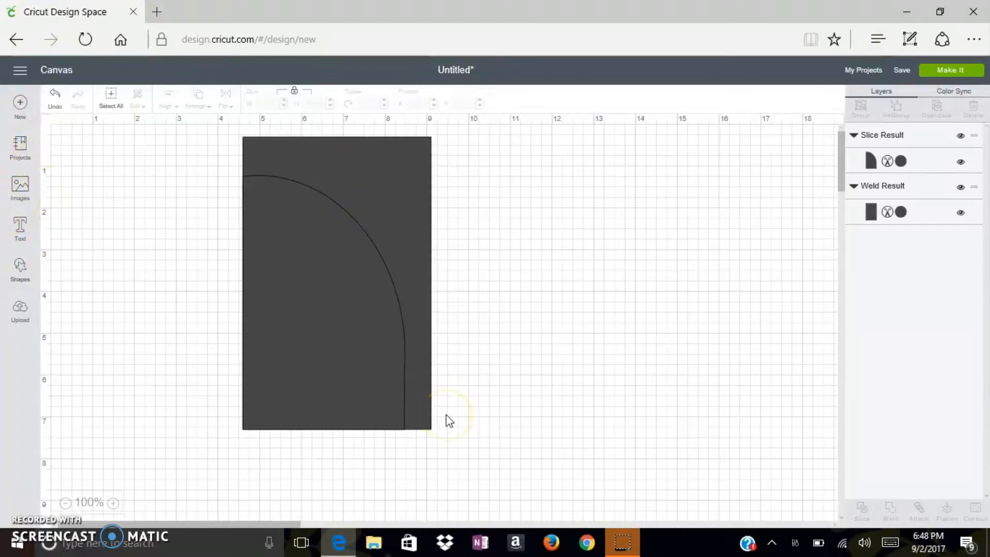
Add a square over the curved piece's lower part and resize it unproportionally to about 3.875 by 2.903 inches, matching the piece's width
click(22, 273)
click(63, 228)
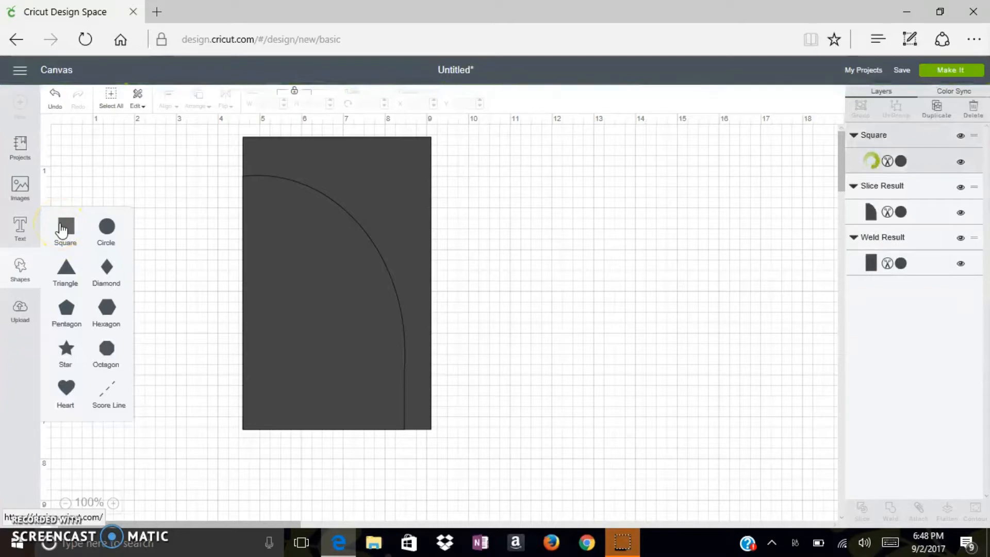
drag(255, 314, 340, 426)
click(355, 481)
click(286, 456)
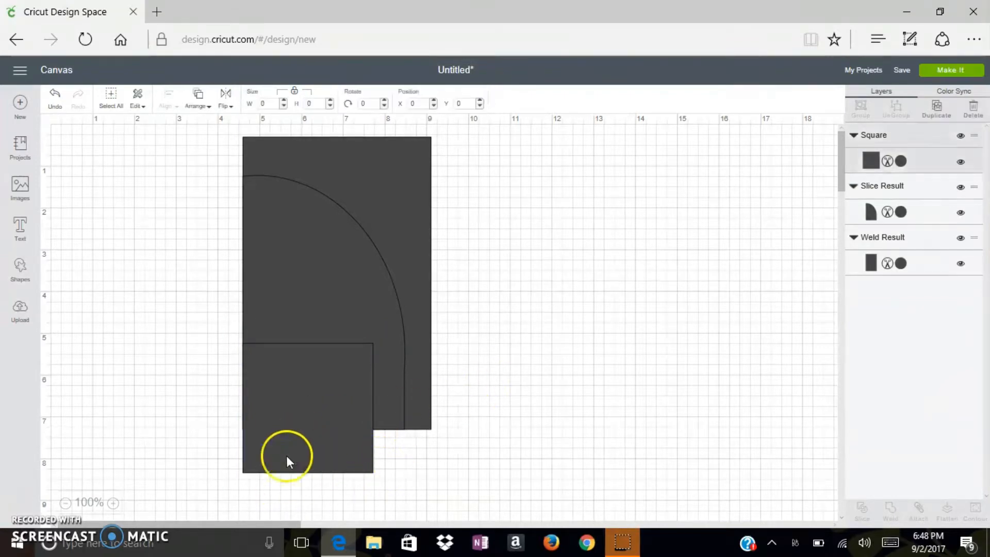
click(235, 484)
drag(382, 481, 419, 476)
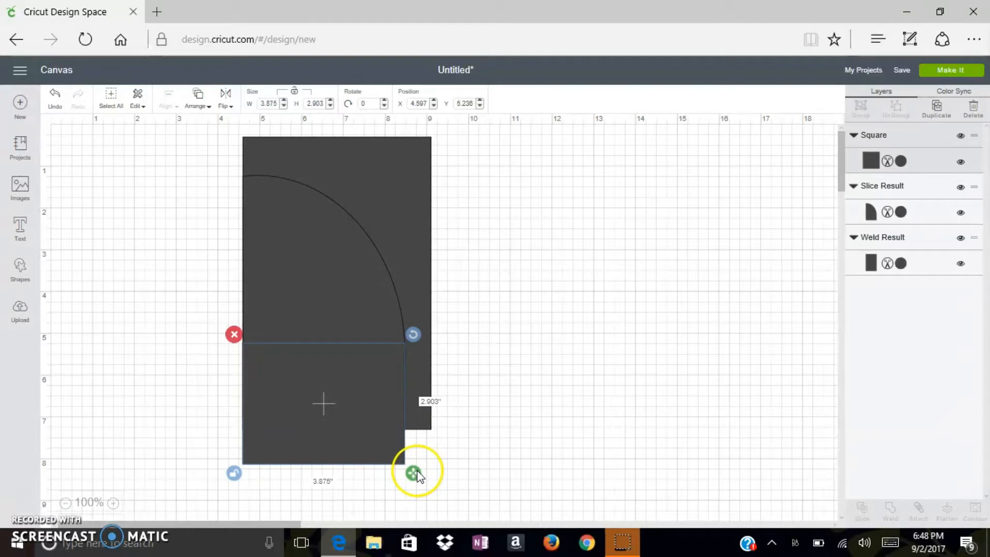
click(572, 357)
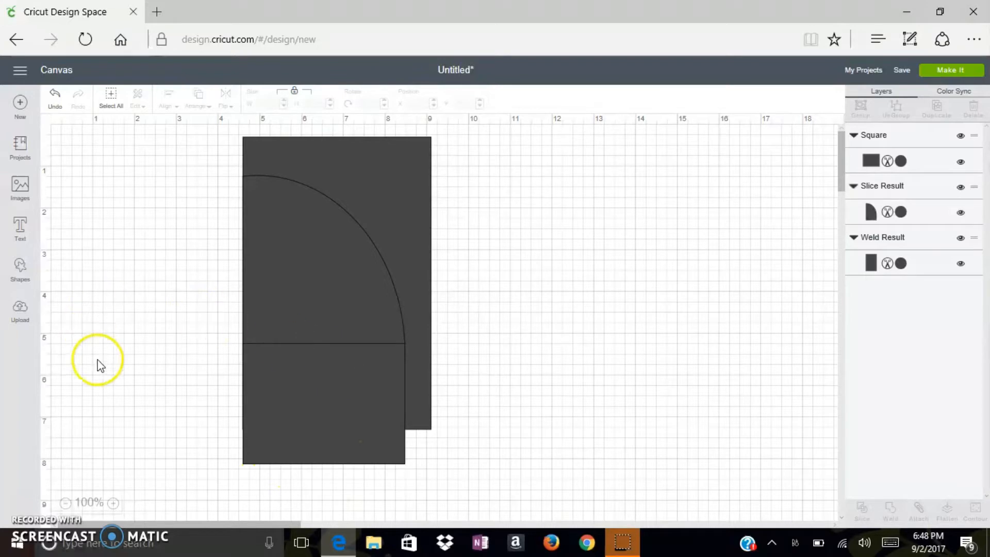
Slice the small rectangle with the curved piece and delete the leftover strip below the pocket
click(273, 398)
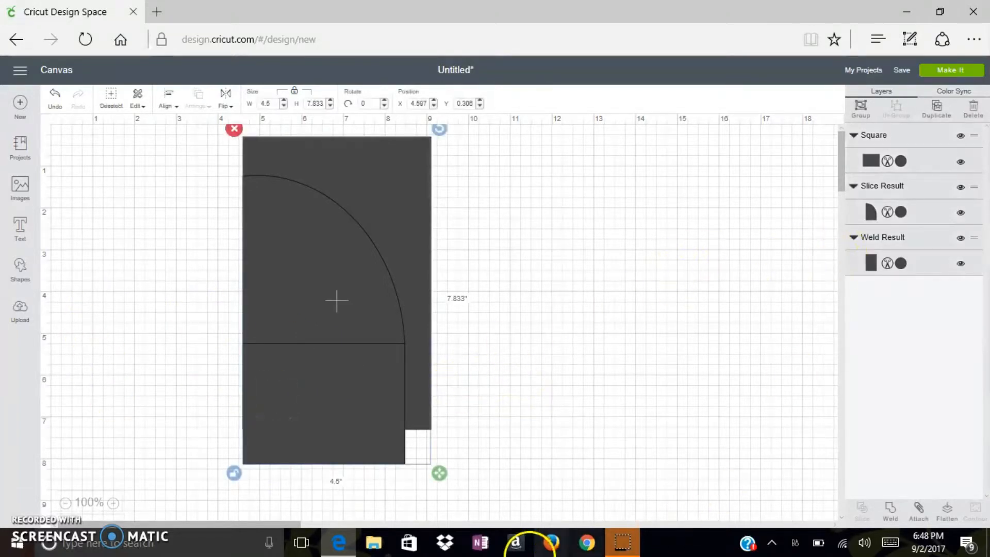
click(461, 435)
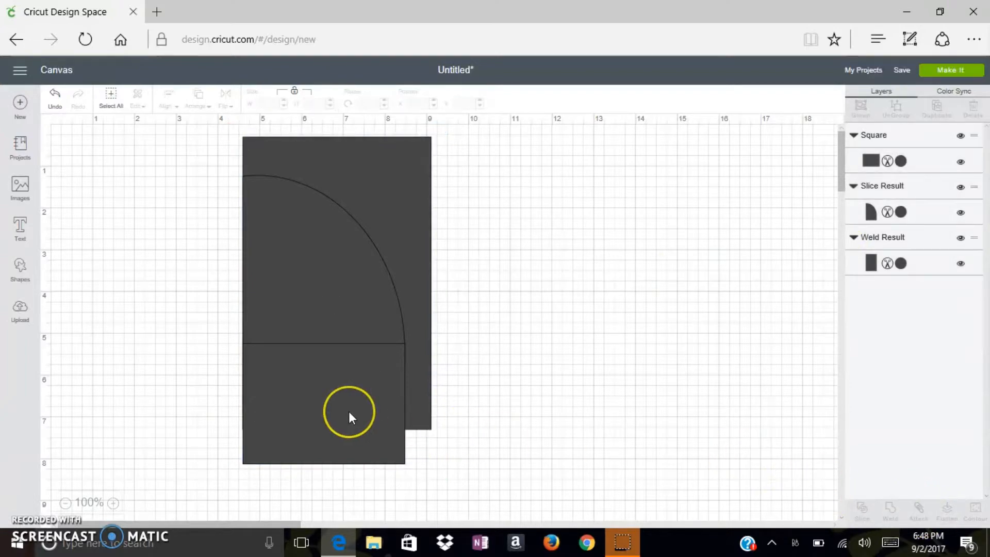
click(348, 412)
shift+click(345, 299)
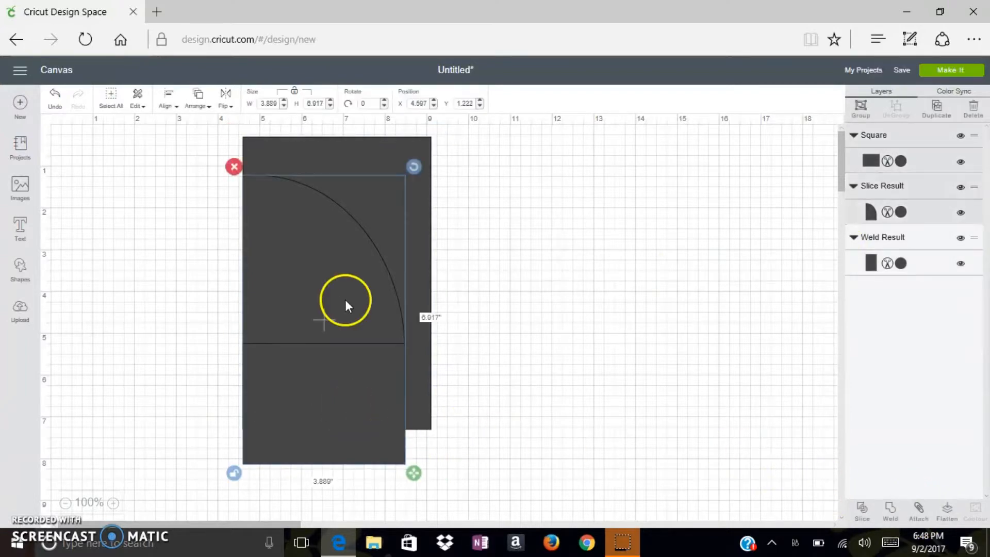
click(862, 512)
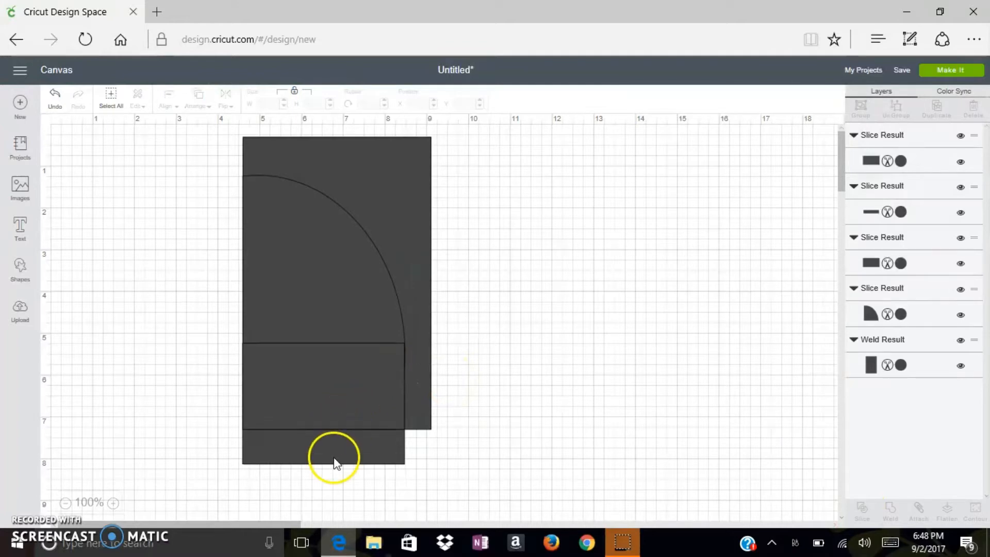
drag(336, 462, 726, 356)
key(Delete)
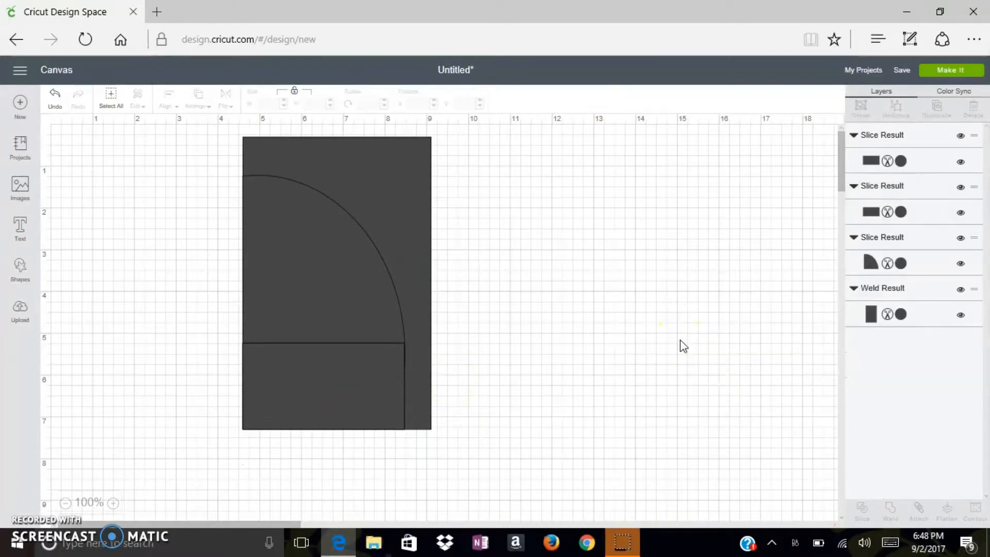
Move one small slice rectangle and the full rectangle aside, and weld the quarter-curve to the remaining small rectangle
drag(408, 401, 720, 367)
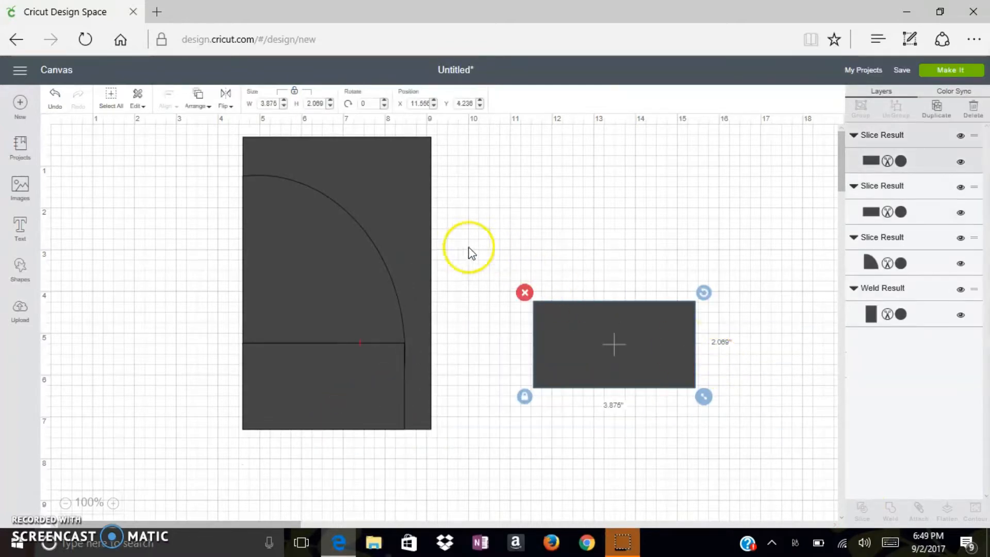
drag(428, 239, 724, 201)
drag(479, 167, 219, 428)
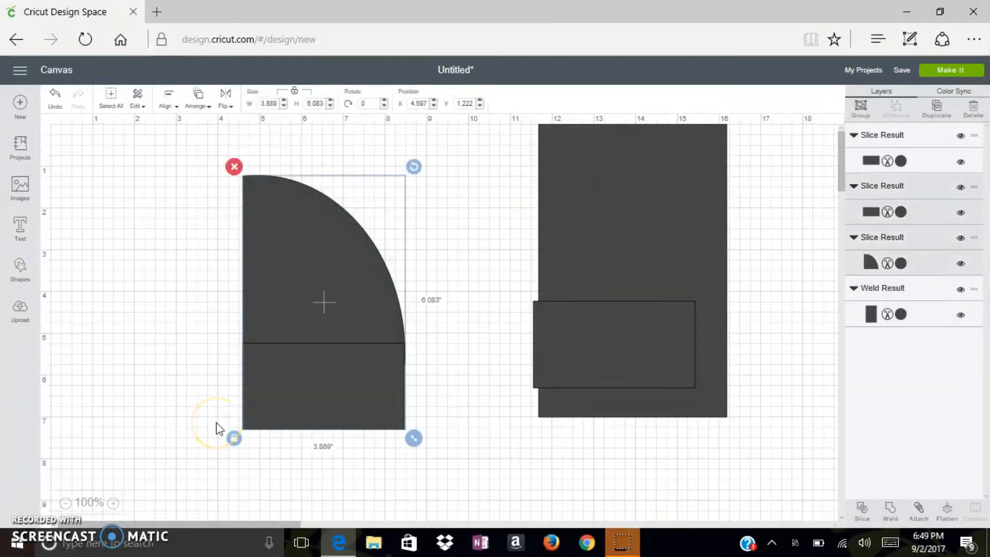
right_click(332, 230)
click(384, 485)
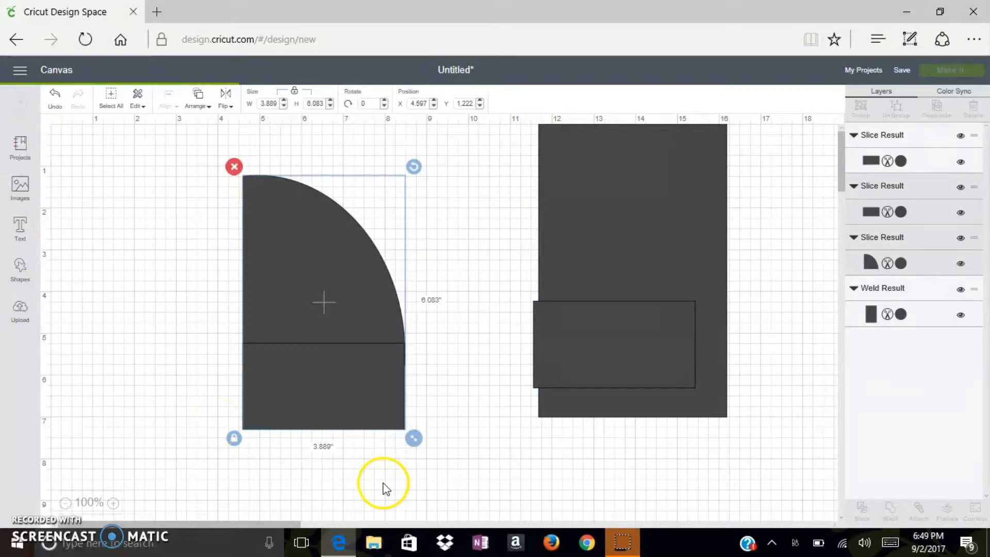
Move the full and small rectangles back onto the curved piece and align all three along their bottom and left edges
drag(604, 257, 260, 281)
mouse_move(644, 385)
mouse_down()
mouse_move(473, 362)
mouse_move(367, 391)
mouse_up()
mouse_move(213, 138)
mouse_down()
mouse_move(624, 318)
mouse_move(488, 469)
mouse_up()
click(165, 103)
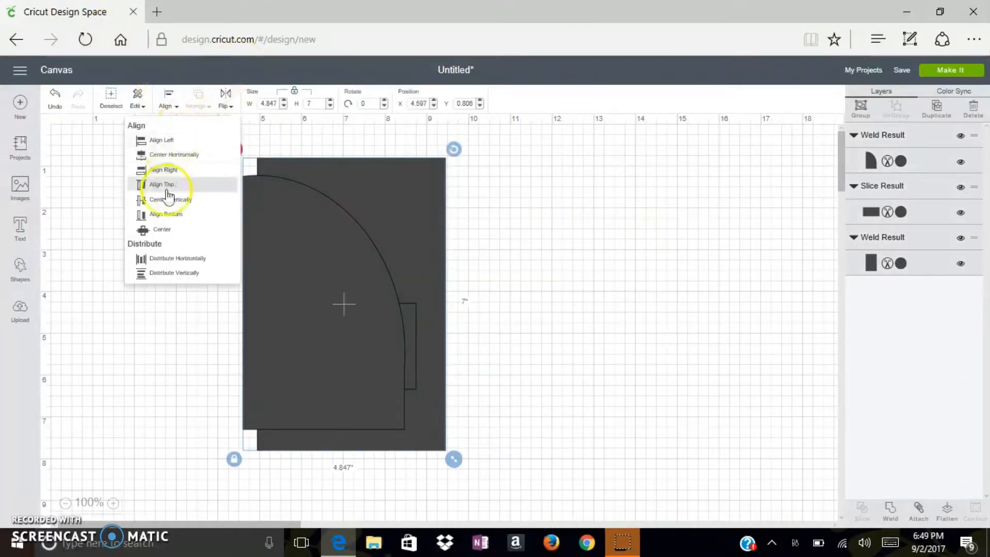
click(162, 142)
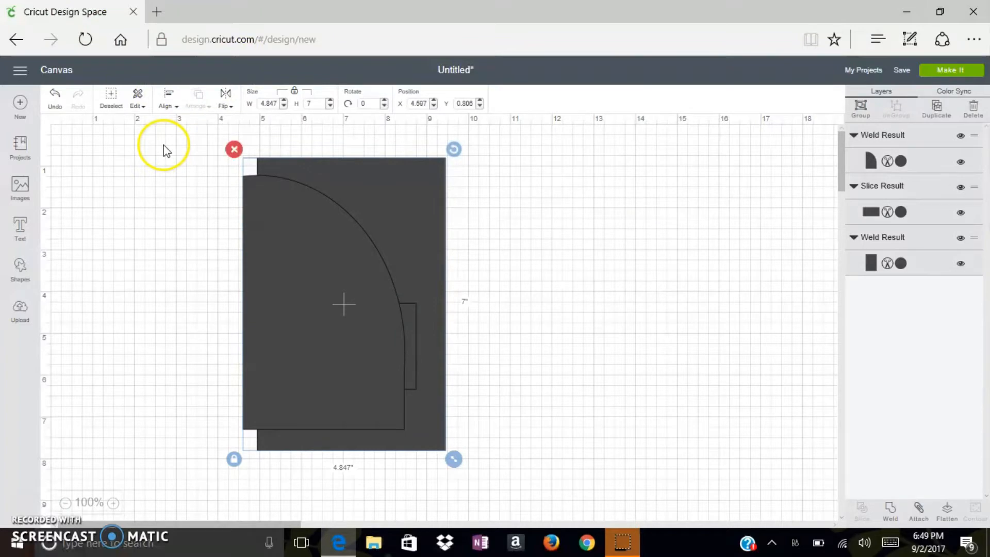
click(172, 104)
click(155, 235)
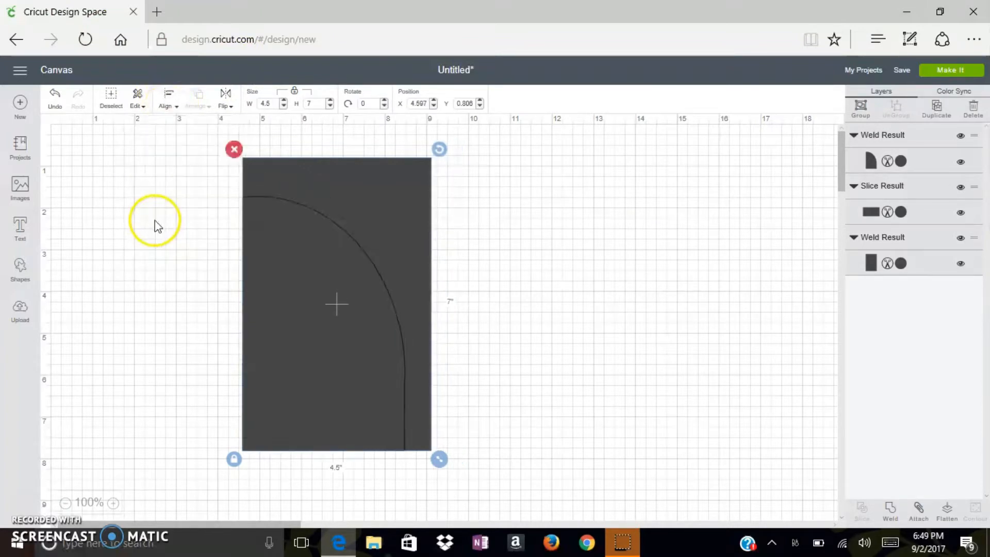
click(716, 301)
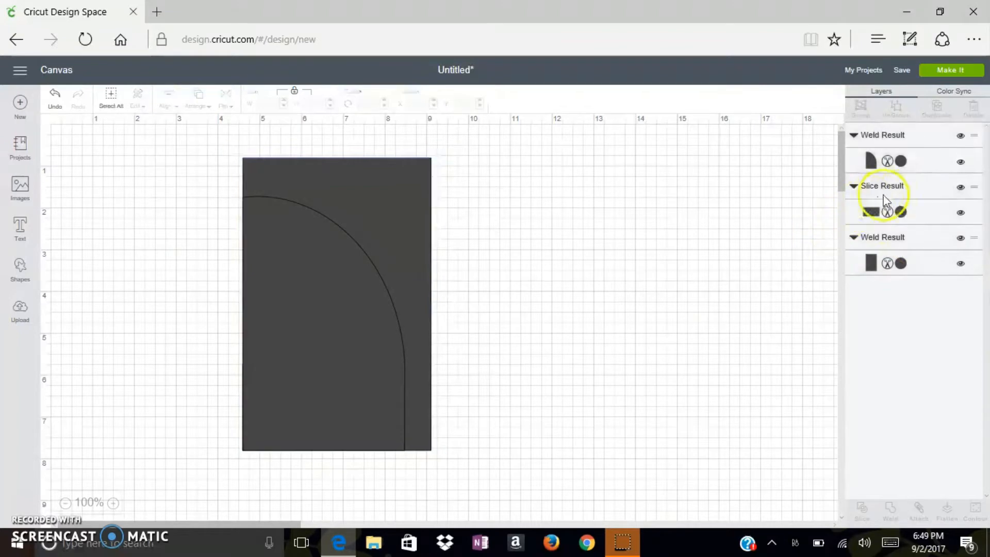
Bring the small rectangle to the front and move it clear to the right of the pocket
click(879, 210)
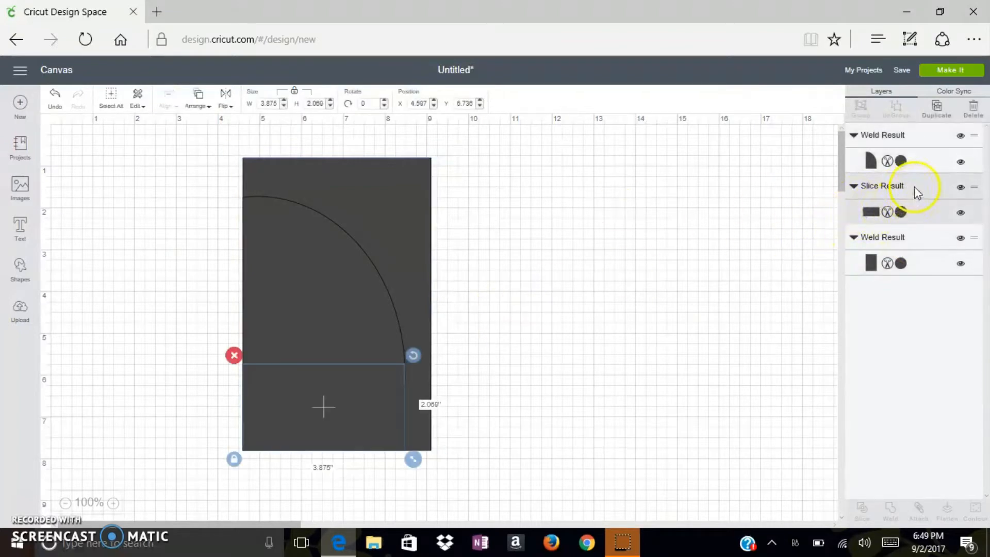
right_click(902, 189)
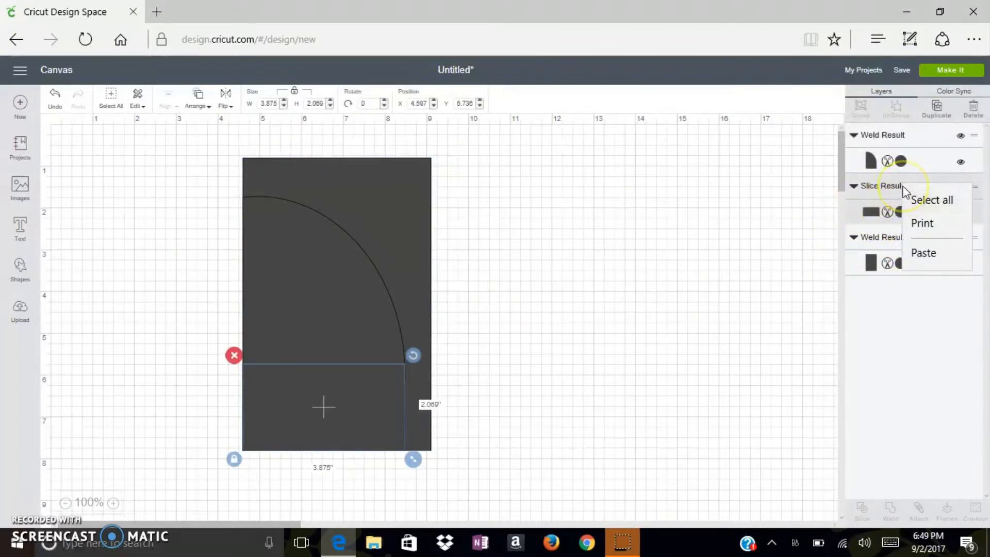
click(882, 186)
click(198, 105)
click(192, 171)
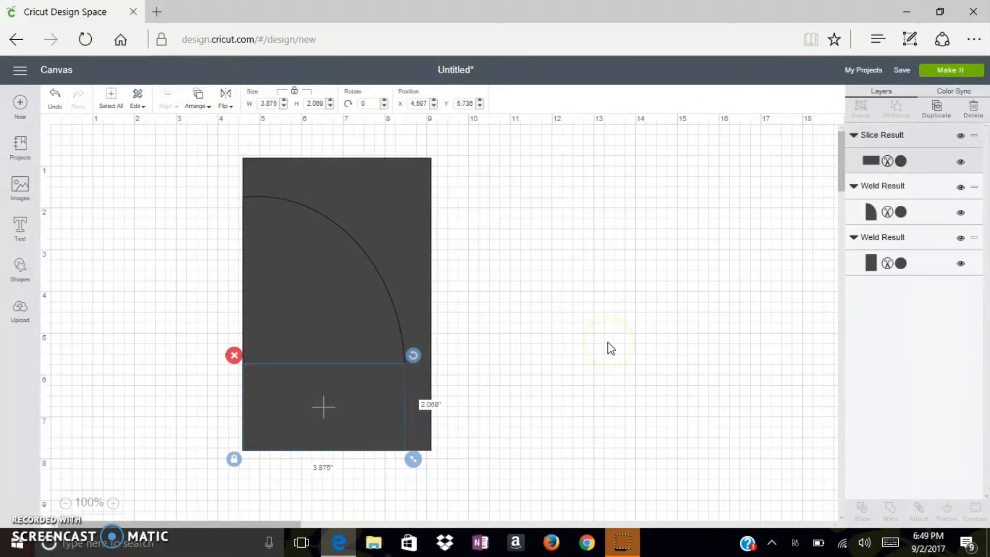
click(365, 228)
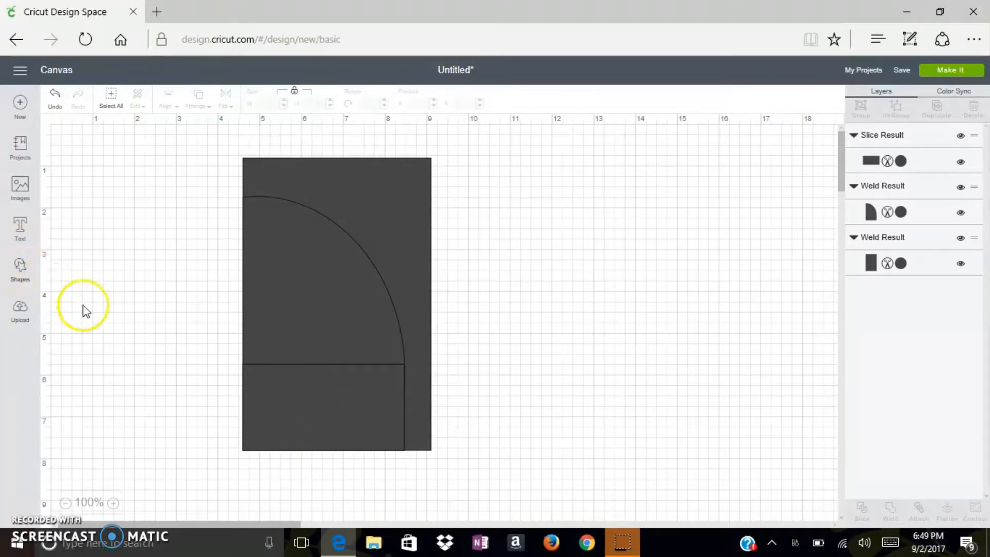
drag(275, 375, 714, 345)
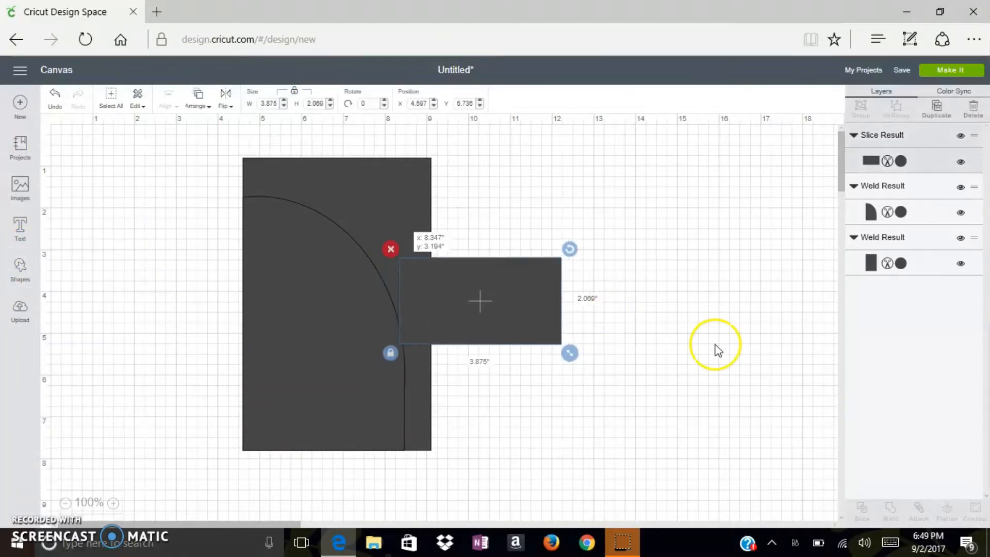
Add a circle, shrink it to about 1.403 inches and place it over the small rectangle's top edge
click(21, 268)
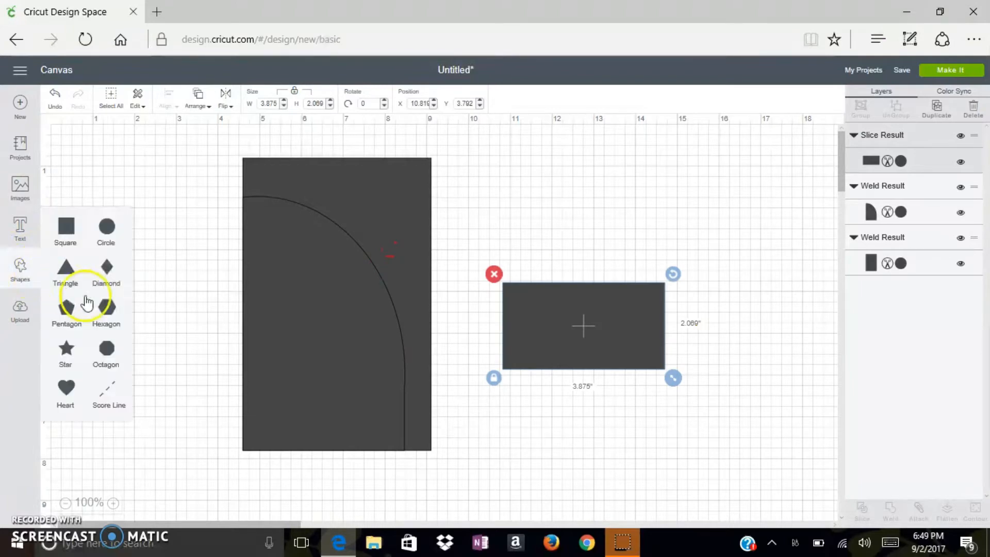
drag(103, 238, 569, 278)
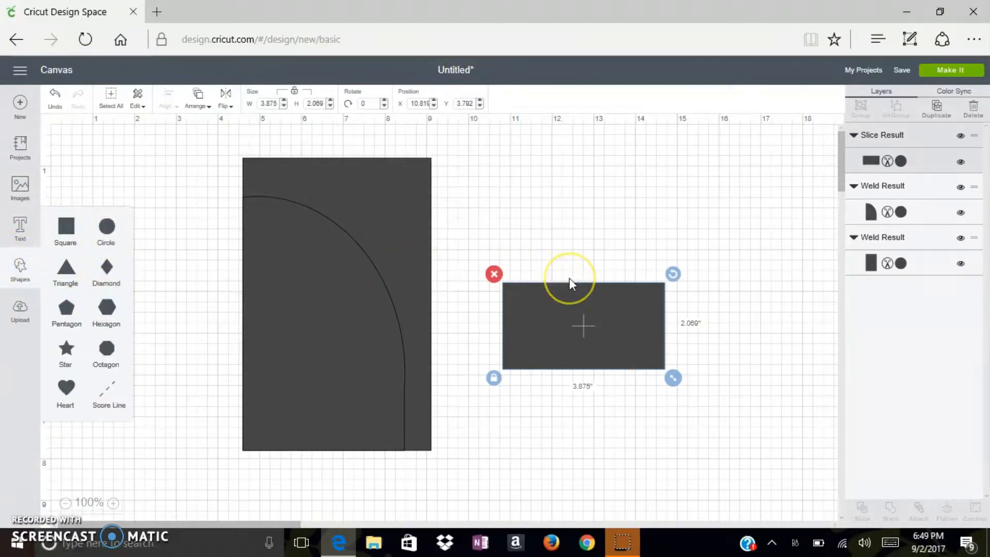
click(106, 230)
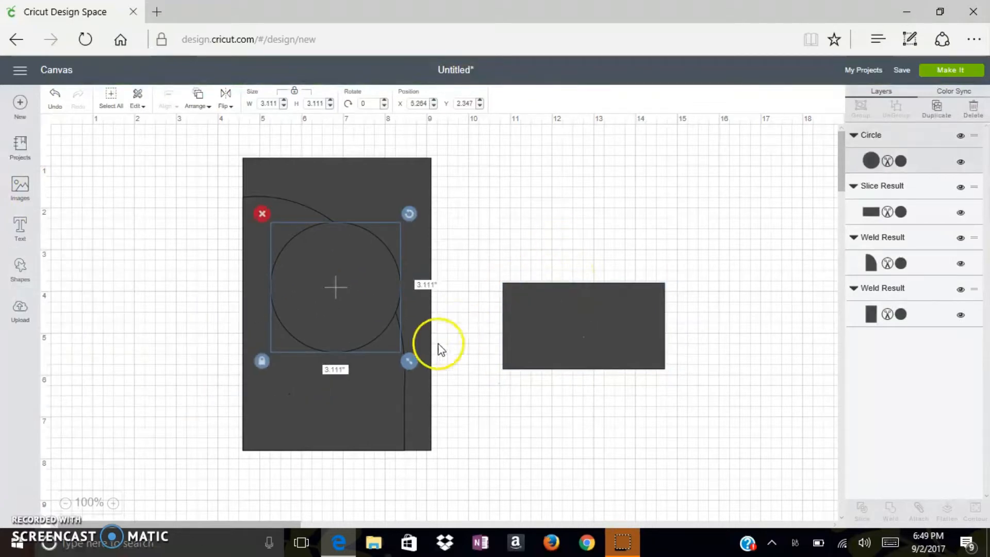
drag(415, 361, 342, 286)
drag(303, 251, 580, 259)
Align the circle and the small rectangle along their top edges
drag(507, 214, 713, 433)
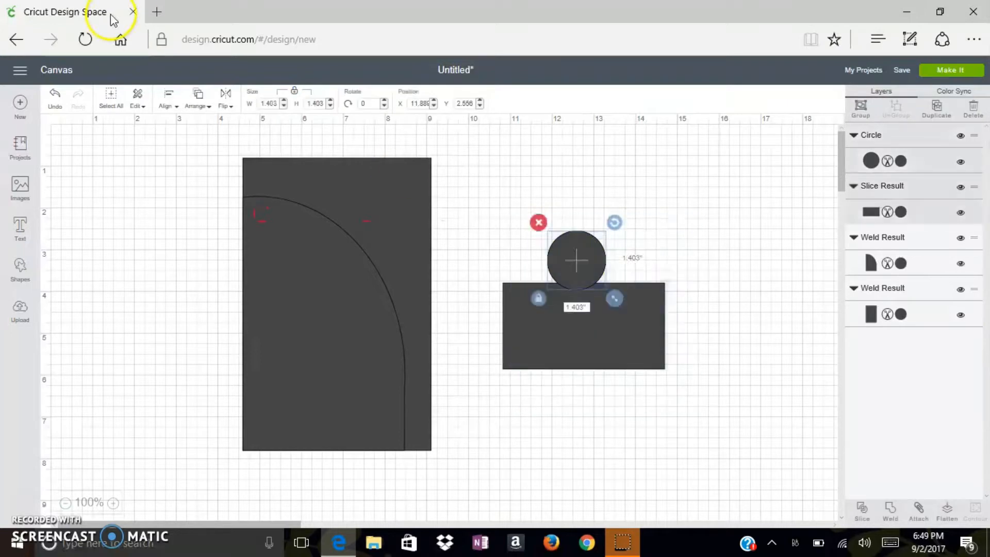
click(169, 99)
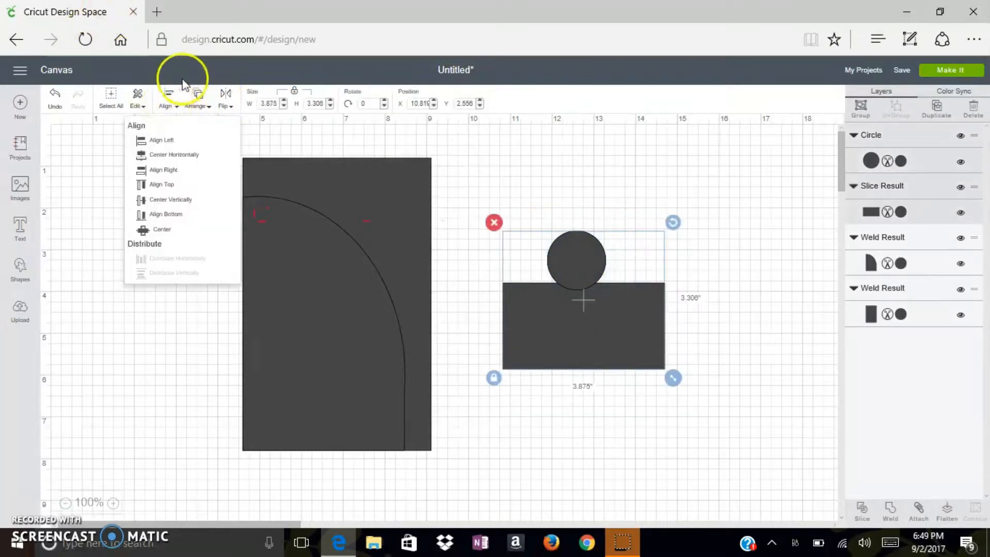
click(160, 183)
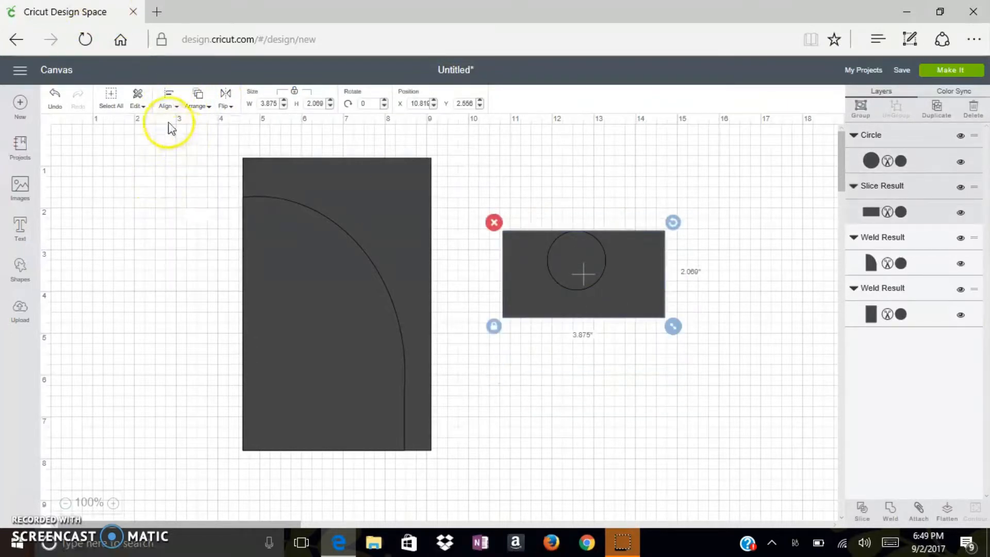
Center the circle on the small rectangle's top edge so half sticks out above, and slice it out of the rectangle
click(169, 101)
click(186, 137)
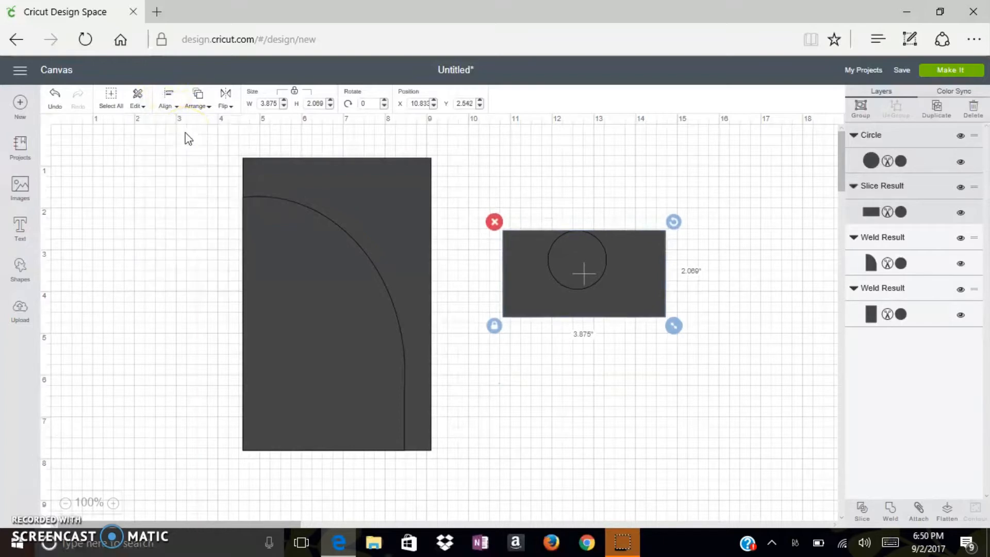
drag(577, 250, 582, 229)
drag(501, 162, 613, 306)
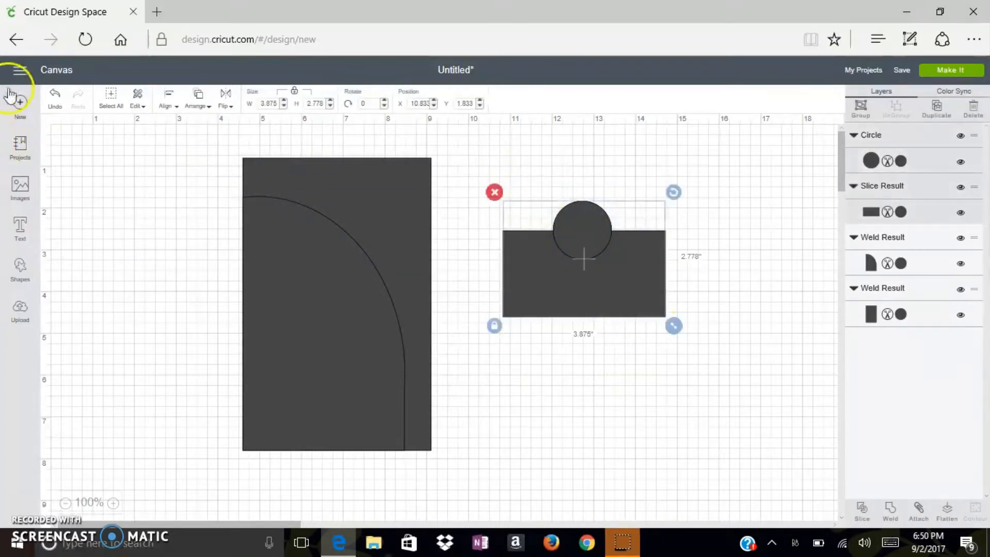
click(178, 109)
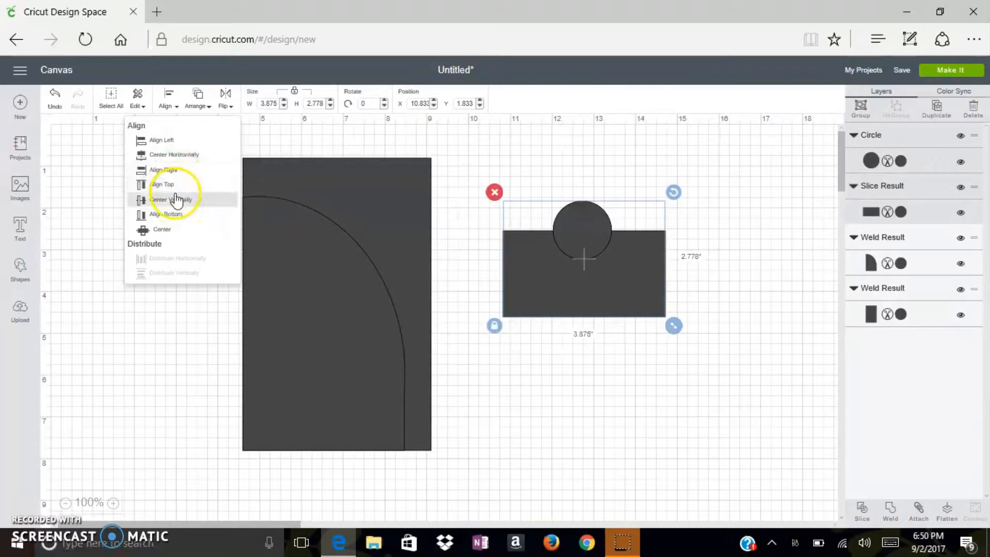
click(175, 199)
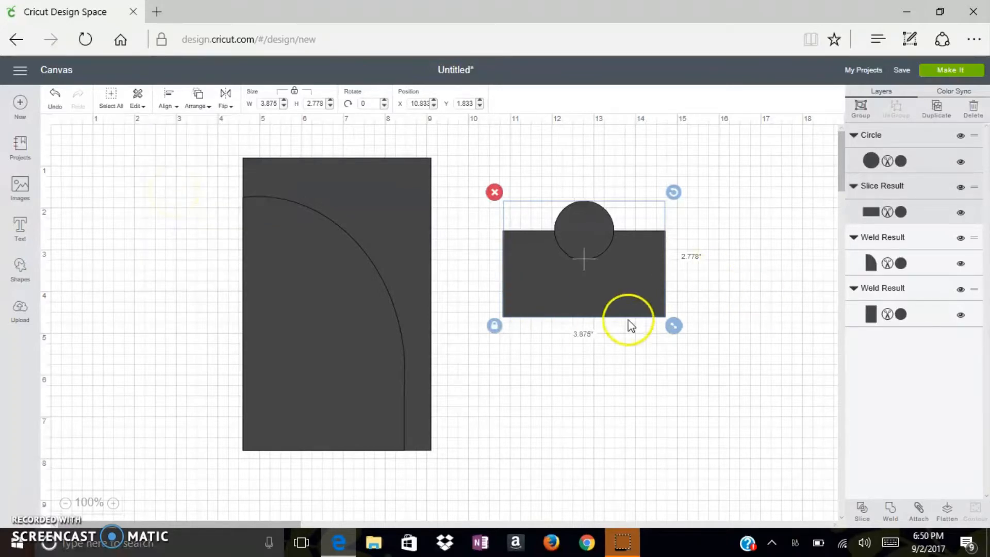
click(865, 507)
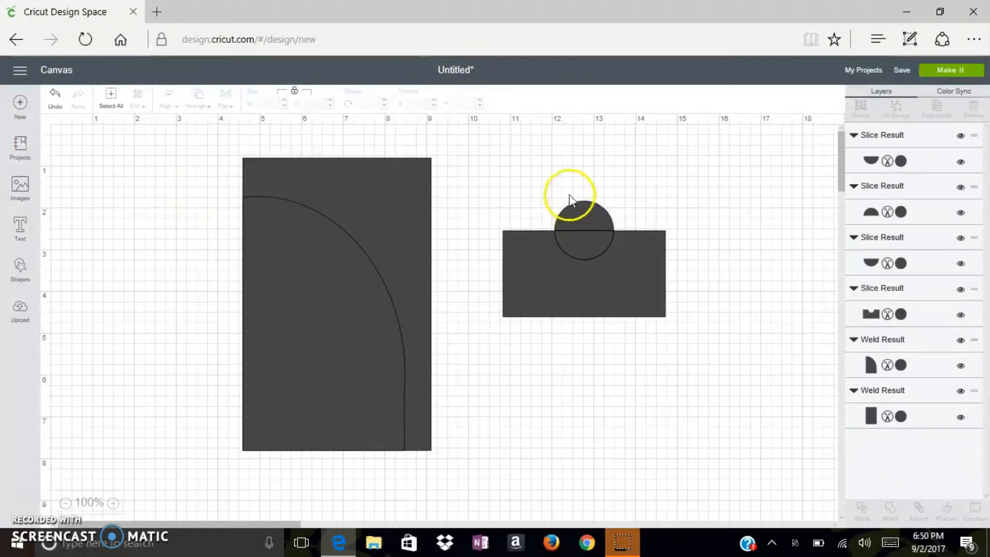
Move the notched rectangle onto the lower part of the pocket and delete the leftover circle pieces
drag(632, 291, 366, 461)
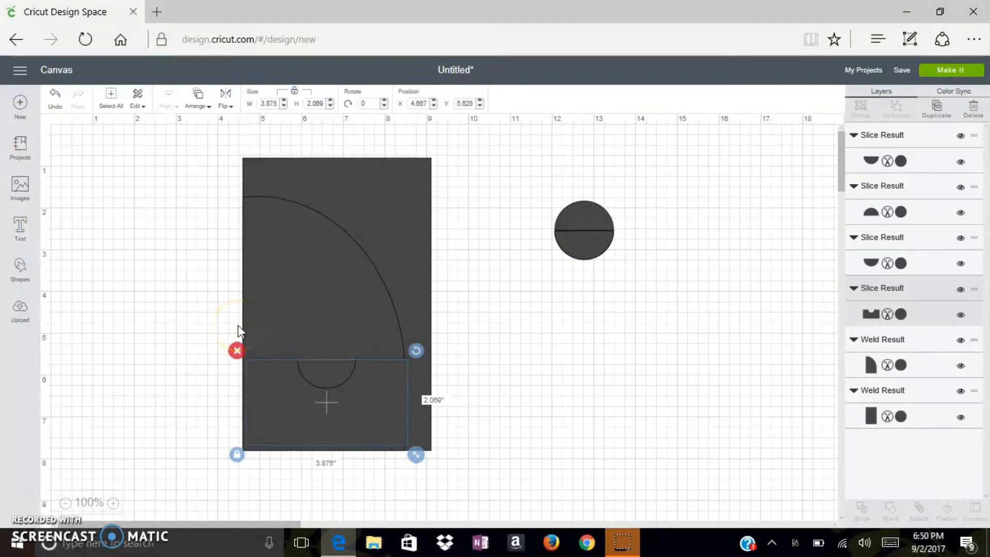
key(ctrl+a)
click(578, 286)
drag(576, 281, 639, 299)
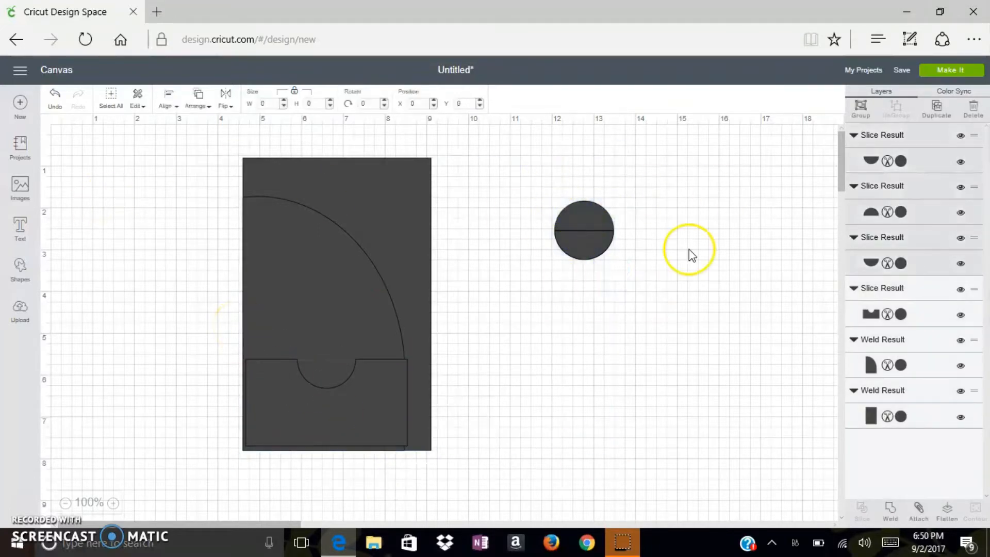
key(Delete)
Align the notched piece, the curved piece and the full rectangle along their left and bottom edges
drag(141, 203, 440, 494)
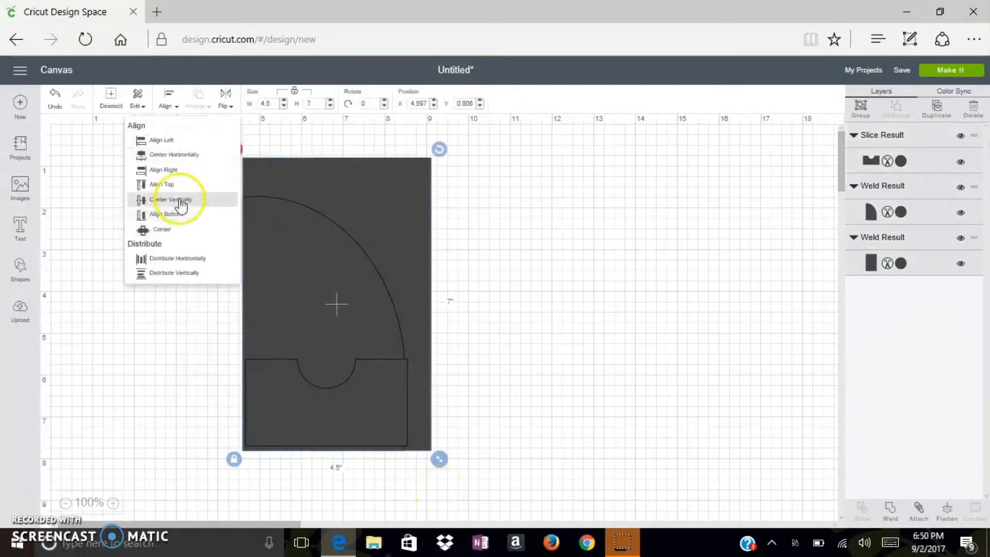
click(172, 142)
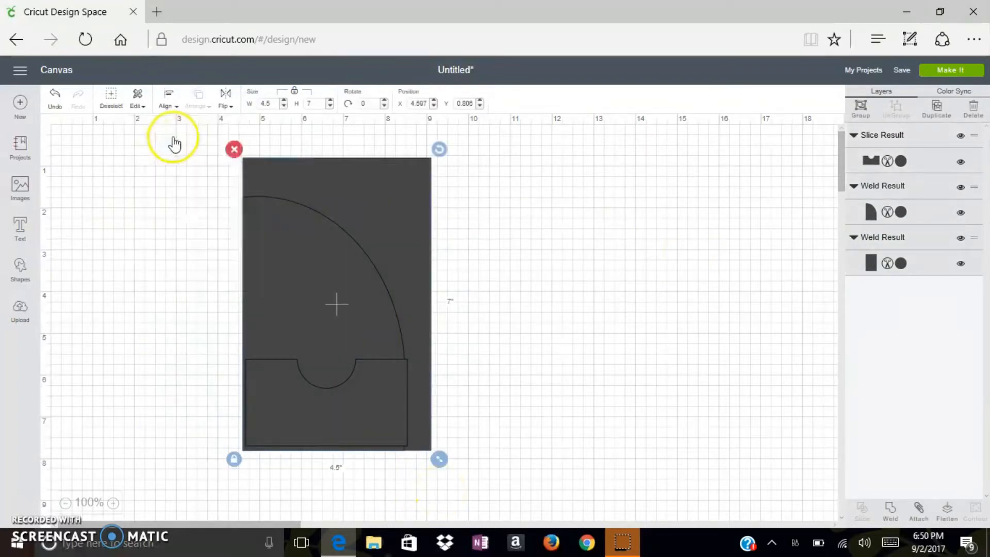
click(164, 103)
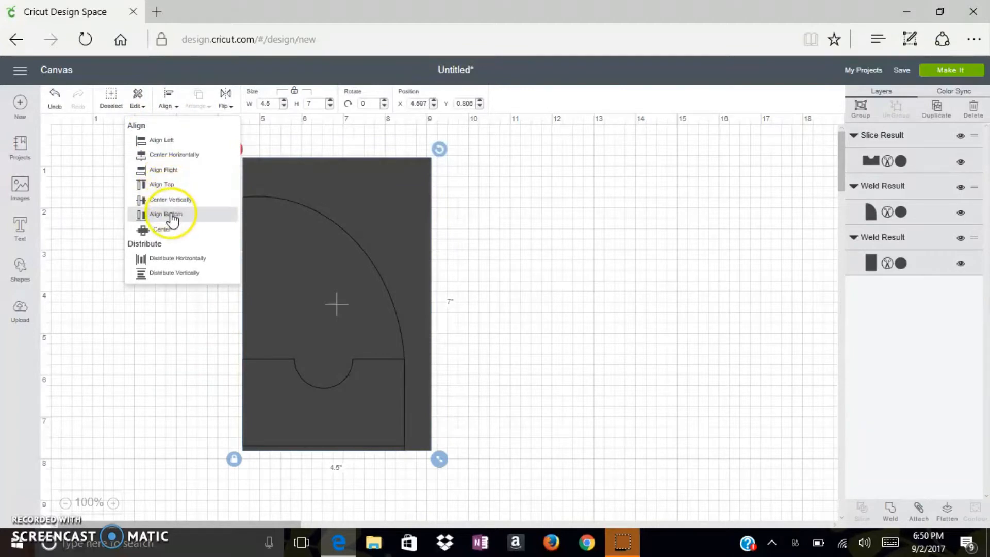
click(171, 215)
click(572, 262)
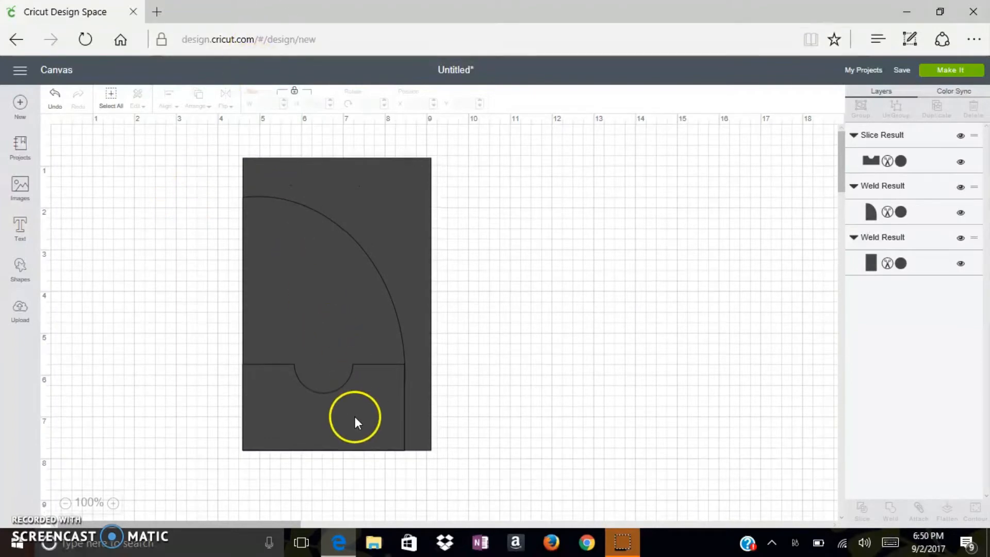
Flip the notched piece vertically and move it directly below the full rectangle
click(355, 416)
click(222, 110)
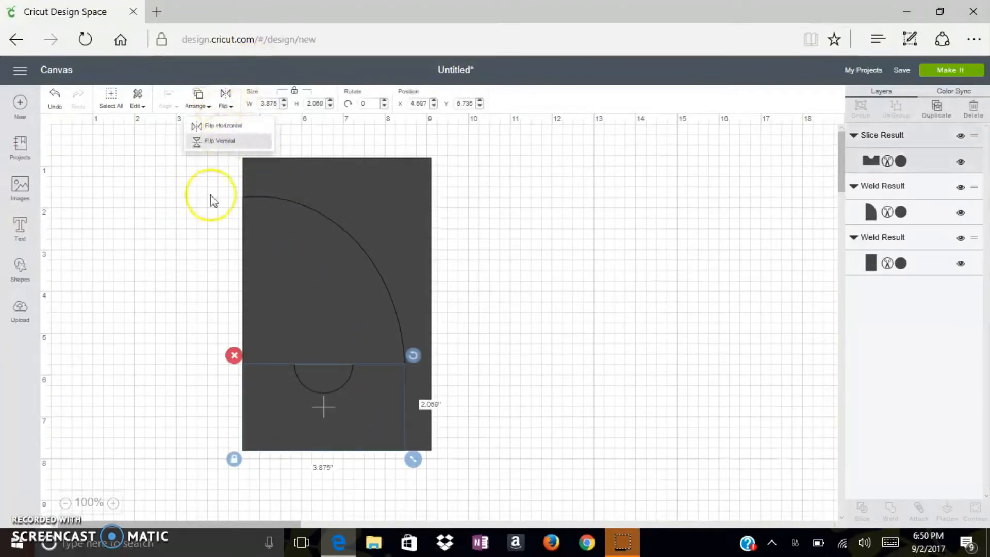
click(221, 140)
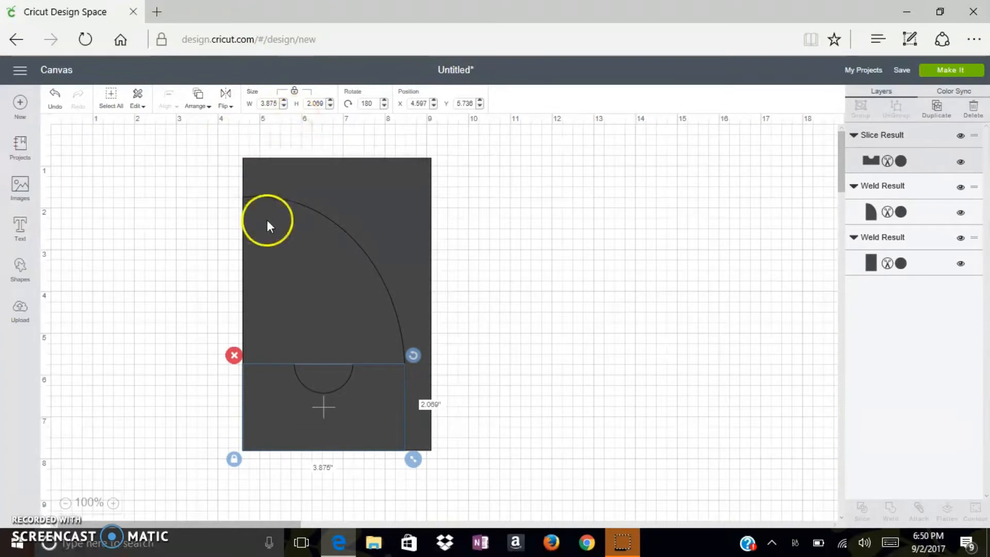
scroll(267, 219, down, 2)
scroll(334, 262, up, 1)
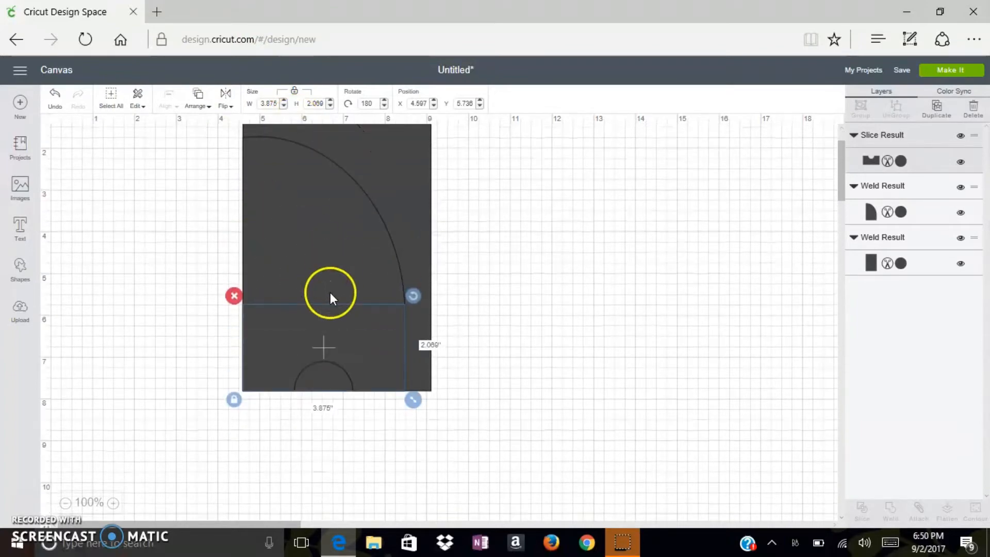
drag(335, 359, 337, 448)
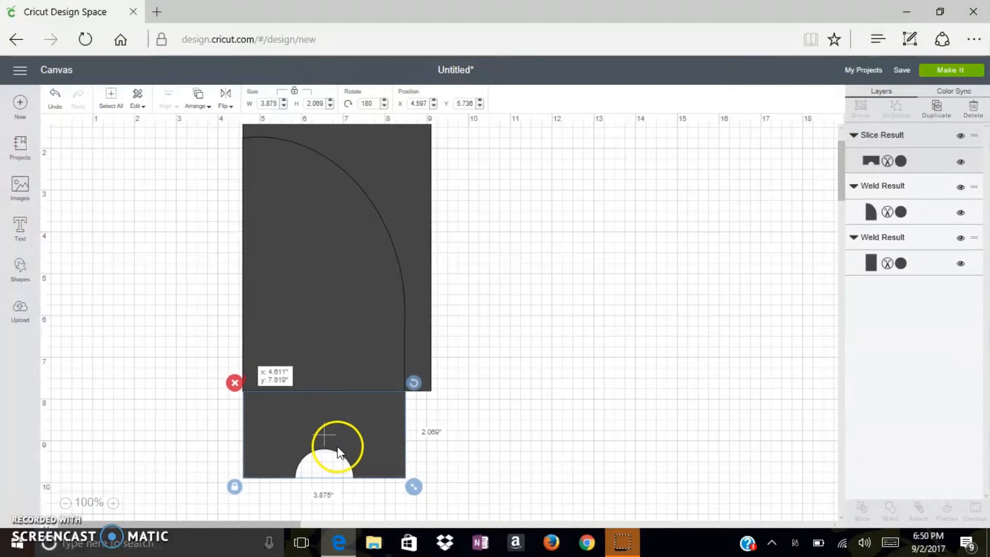
click(516, 370)
Flip the curved piece horizontally and move it out to the left side of the full rectangle
click(339, 345)
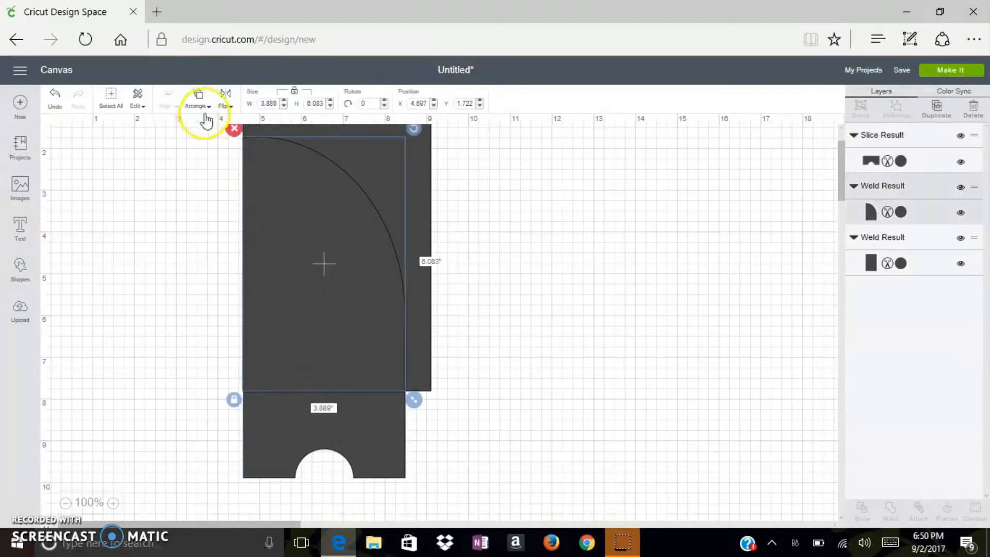
click(228, 105)
click(225, 129)
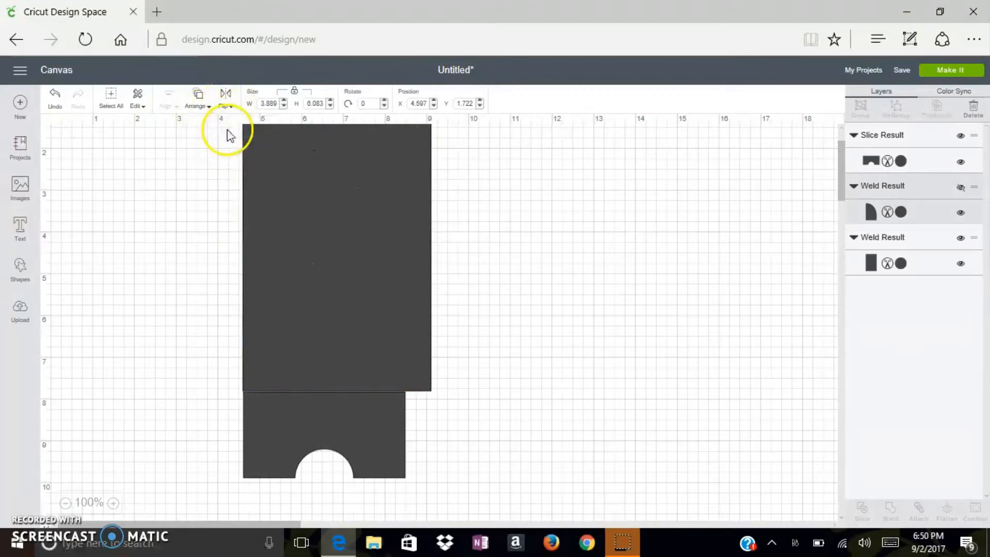
drag(327, 300, 168, 298)
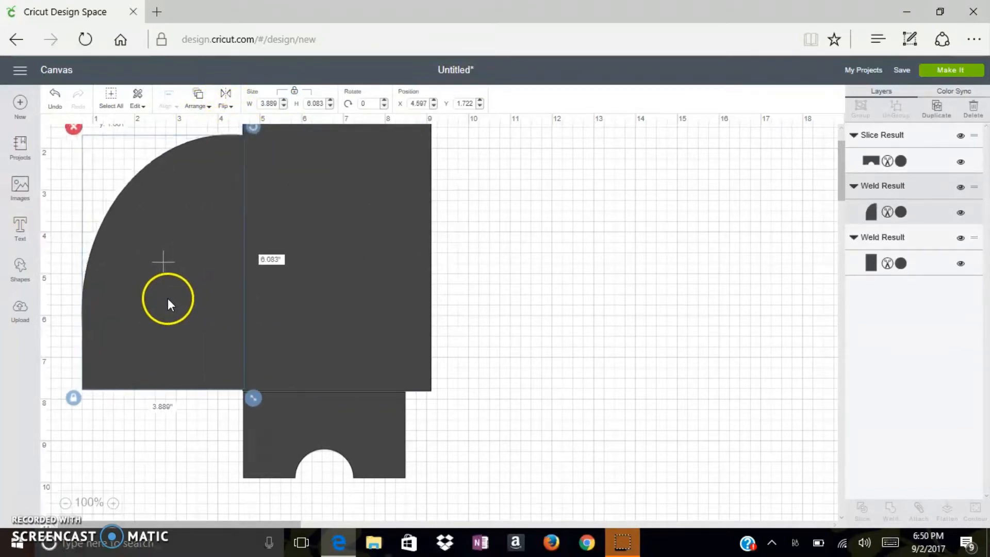
click(612, 283)
Move the notched piece clear to the right and align the curved piece and full rectangle along their bottom edges
drag(400, 429, 689, 380)
drag(506, 183, 77, 193)
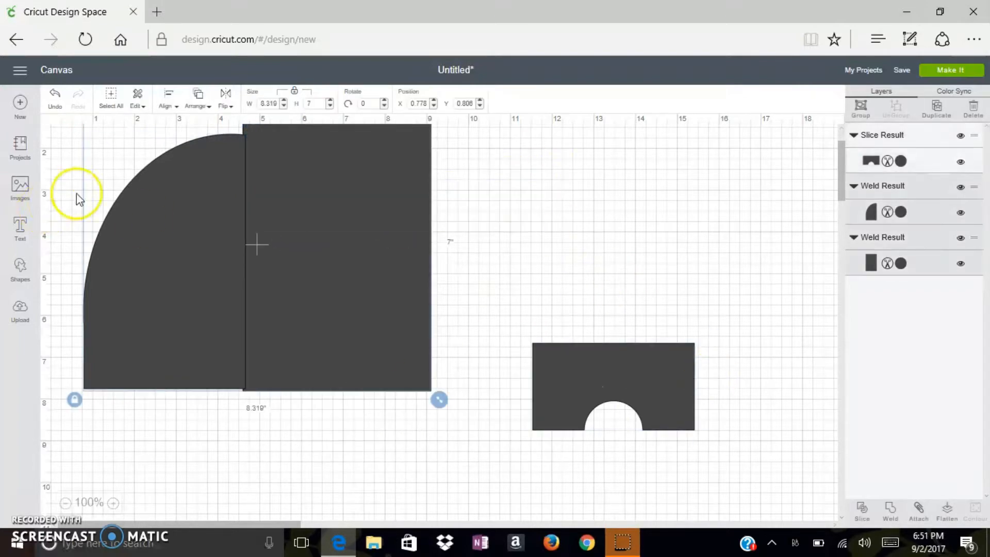
click(166, 103)
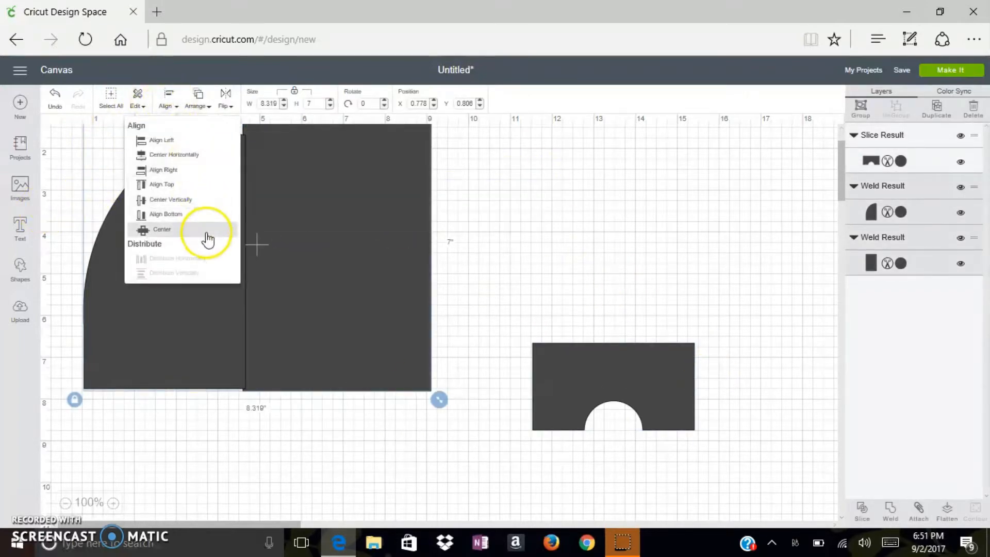
click(203, 222)
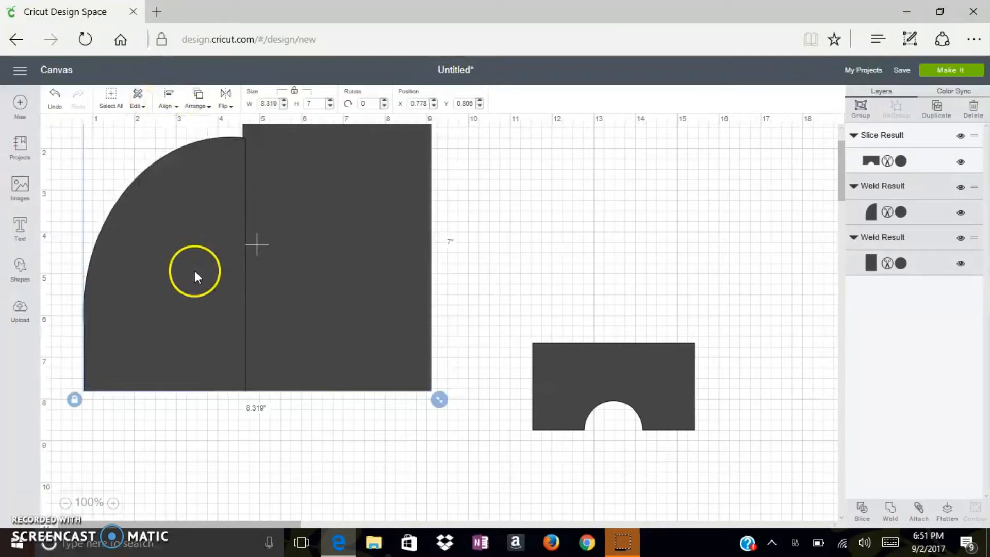
Shift both pieces slightly right, butting the curved piece against the full rectangle's left edge, and realign them along the bottom
drag(210, 258, 229, 261)
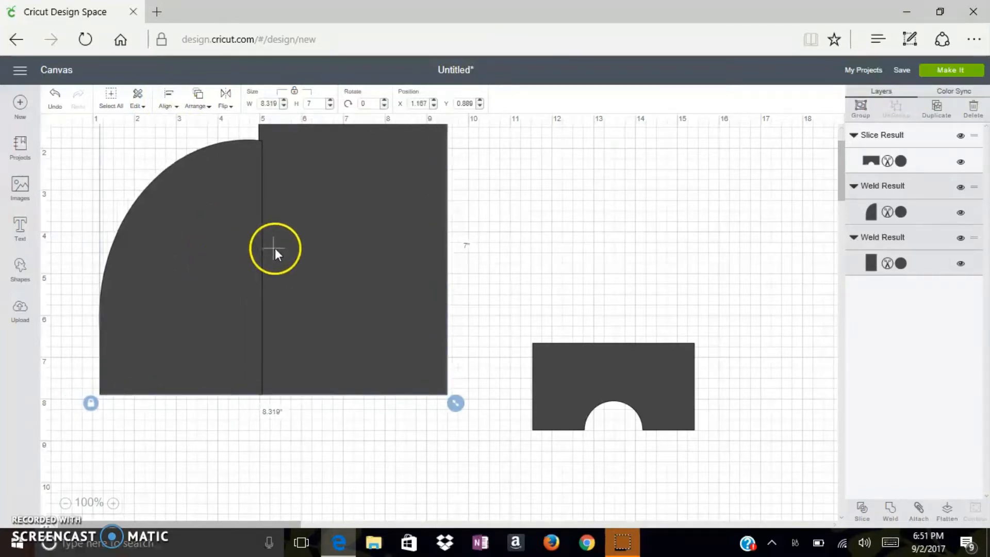
click(237, 237)
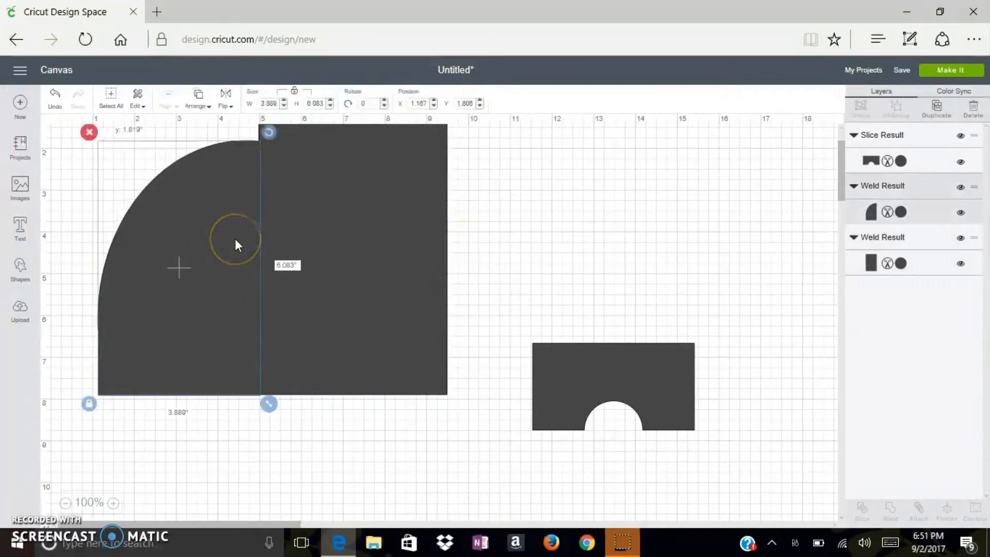
drag(524, 210, 142, 252)
click(196, 97)
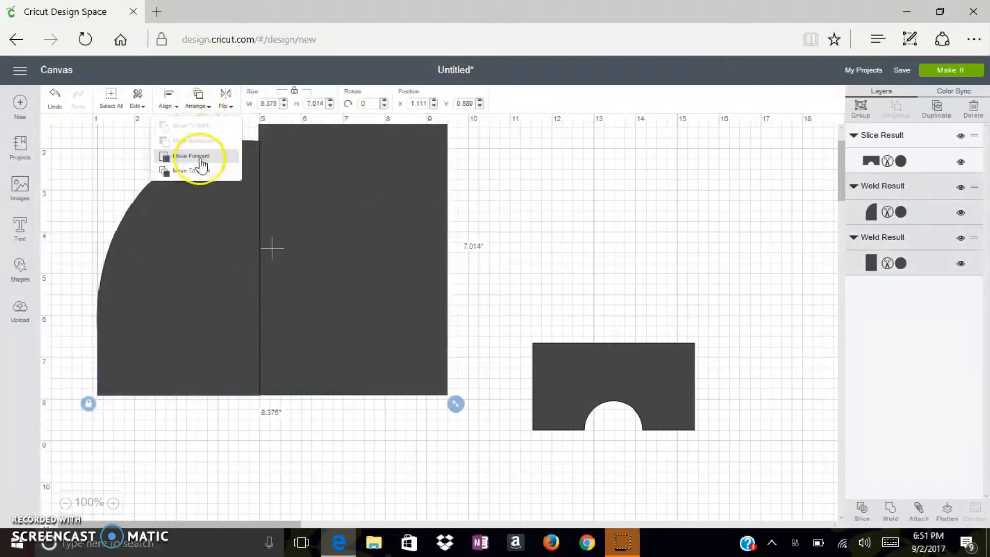
click(225, 98)
click(164, 101)
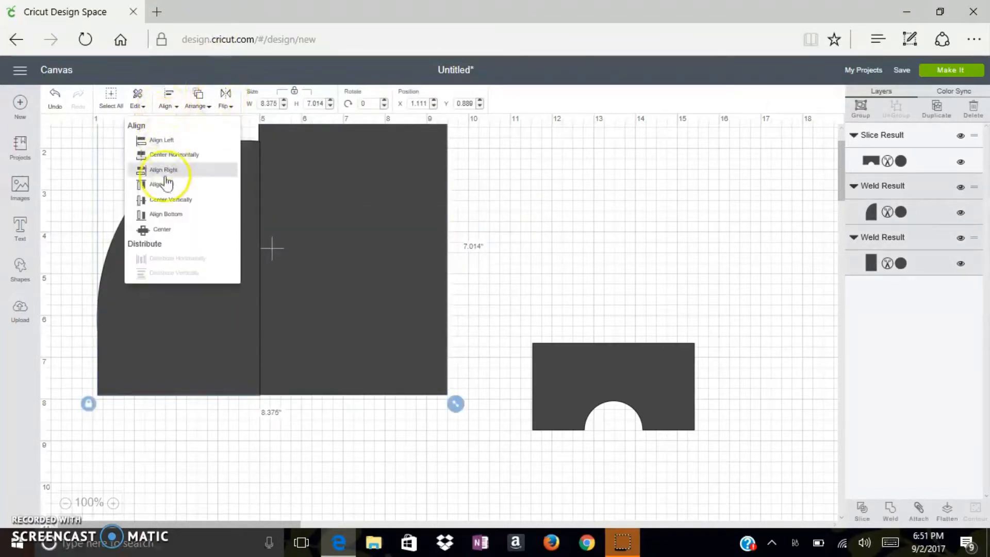
click(171, 215)
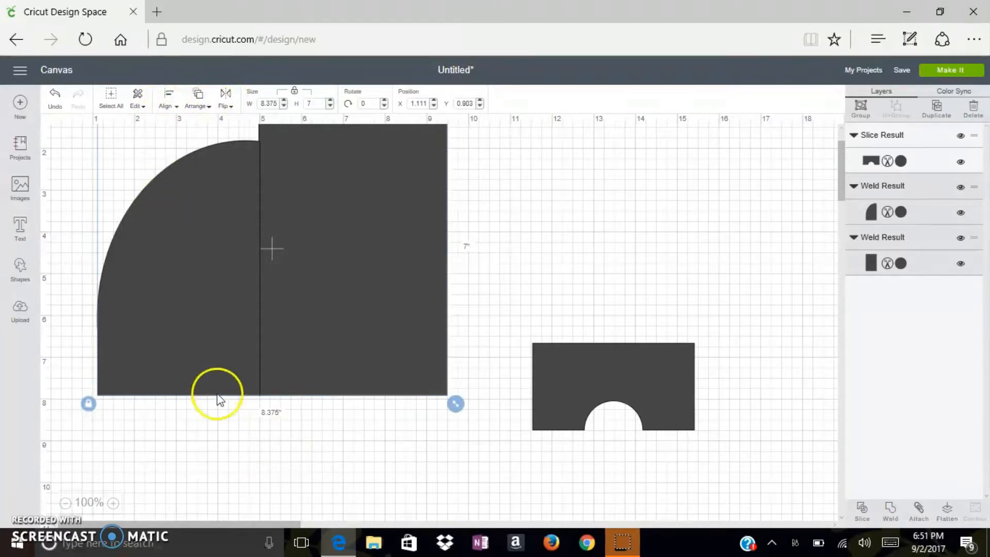
Weld the curved piece to the full rectangle and place the notched piece beneath the welded shape
click(887, 511)
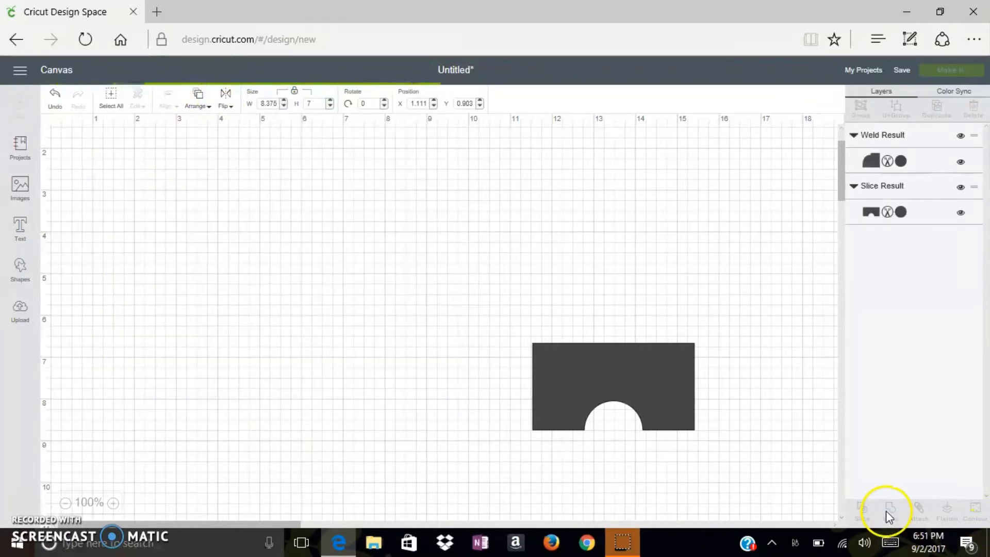
drag(583, 379, 316, 432)
drag(347, 298, 343, 298)
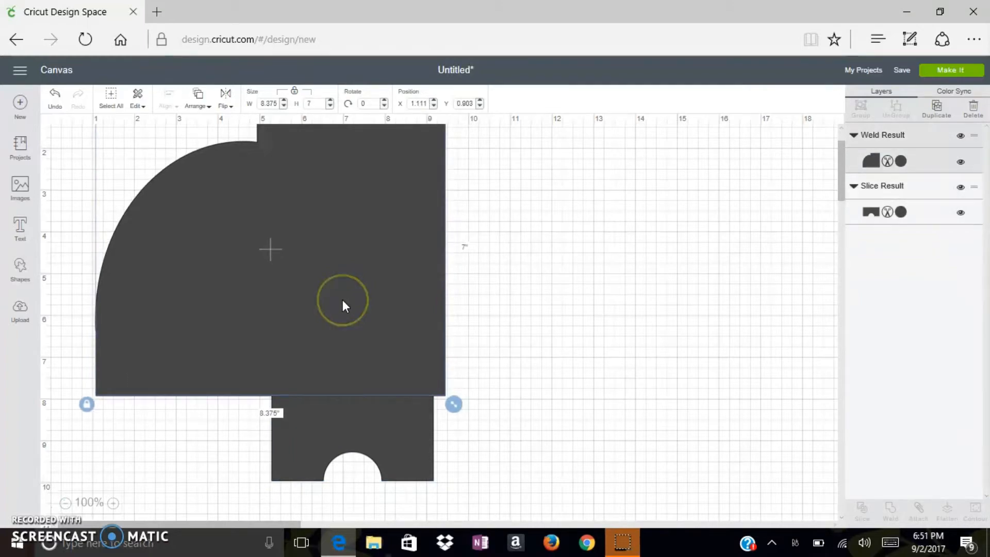
drag(351, 433, 348, 435)
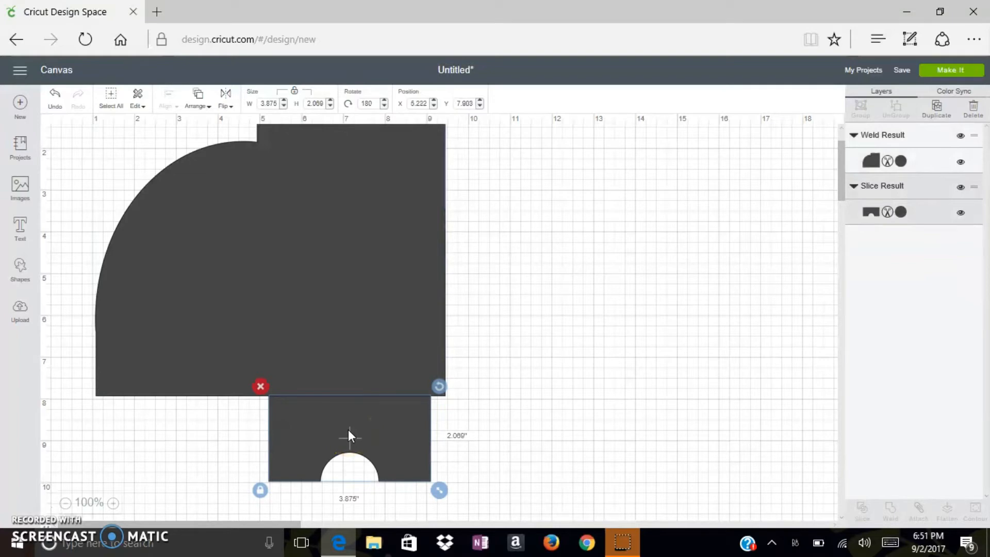
Undo the weld of the curved piece and full rectangle along with the moves made since
key(ctrl+z)
key(ctrl+z)
key(ctrl+z)
key(ctrl+z)
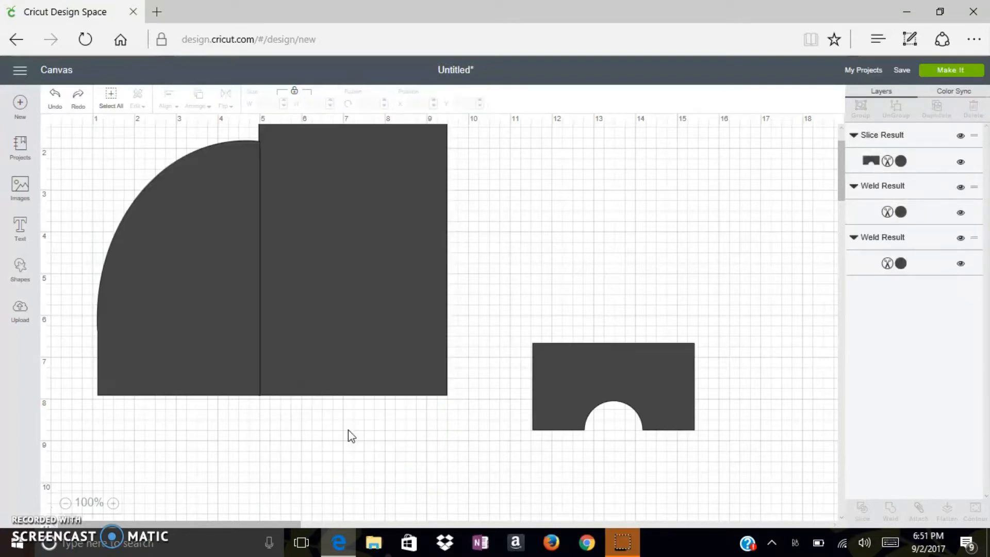
Move the curved piece away to the left and place the notched piece under the full rectangle, flush with its left edge
drag(670, 397, 403, 447)
drag(245, 323, 223, 330)
drag(316, 425, 314, 413)
click(504, 346)
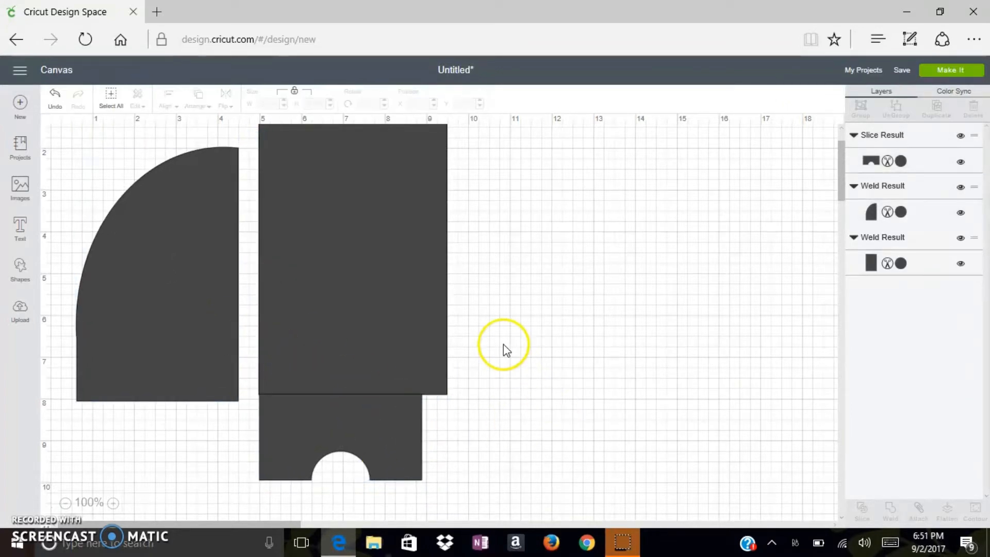
click(300, 439)
drag(299, 438, 298, 438)
click(484, 385)
Weld the full rectangle and the notched piece below it into one shape
drag(626, 212, 213, 484)
click(698, 201)
drag(482, 257, 308, 447)
click(891, 520)
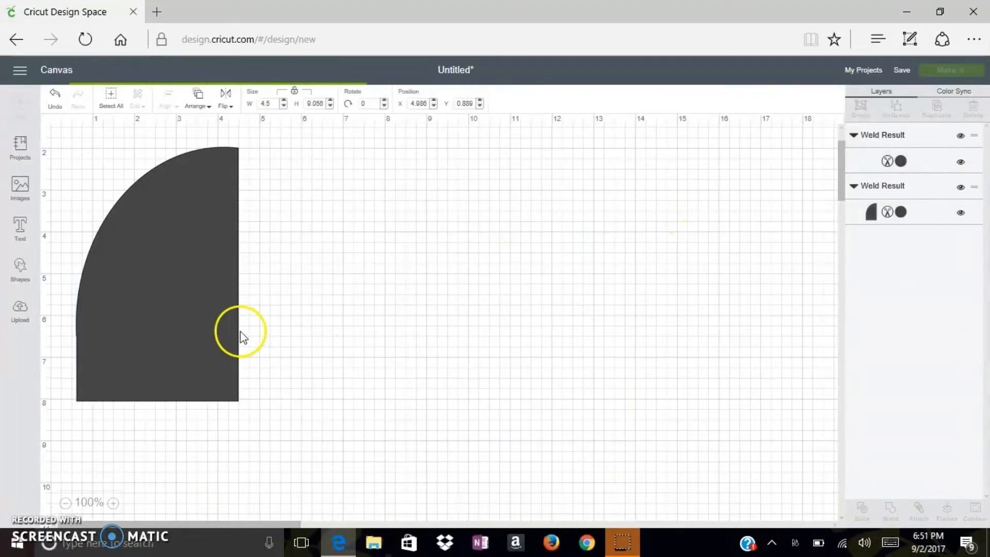
Place the curved piece flush against the left edge of the welded rectangle, with its base level with the rectangle's lower edge
drag(202, 308, 227, 302)
click(707, 315)
drag(205, 333, 203, 332)
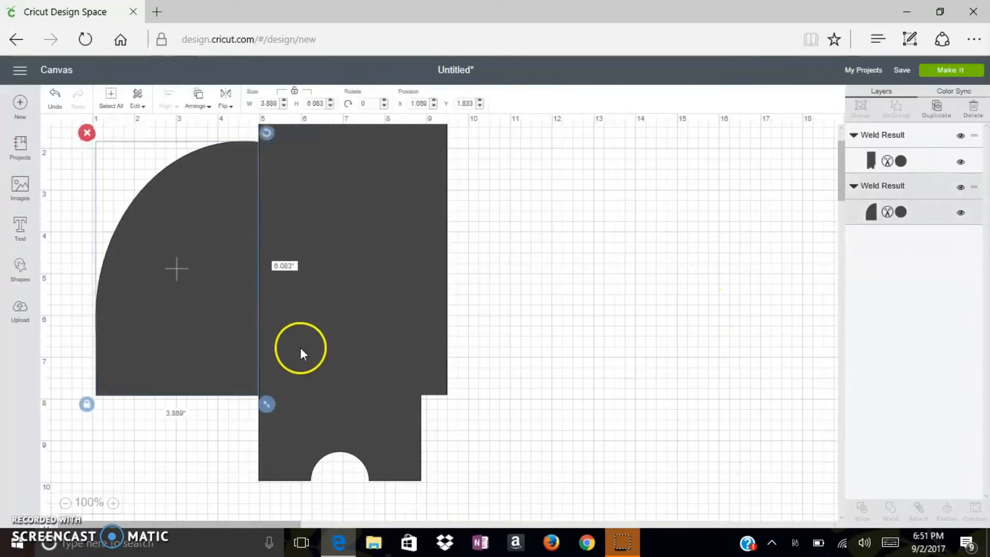
click(318, 345)
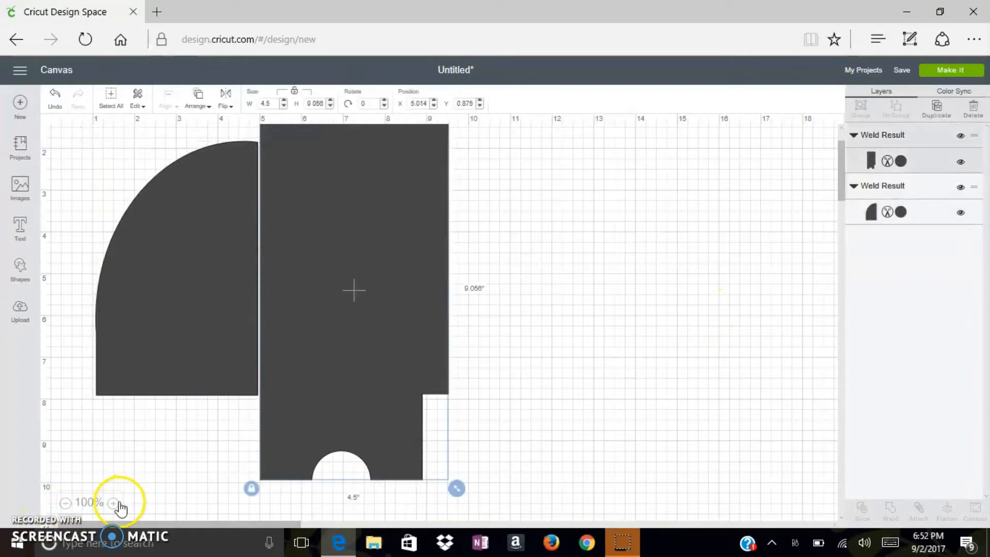
click(113, 502)
scroll(502, 369, up, 1)
drag(540, 300, 539, 305)
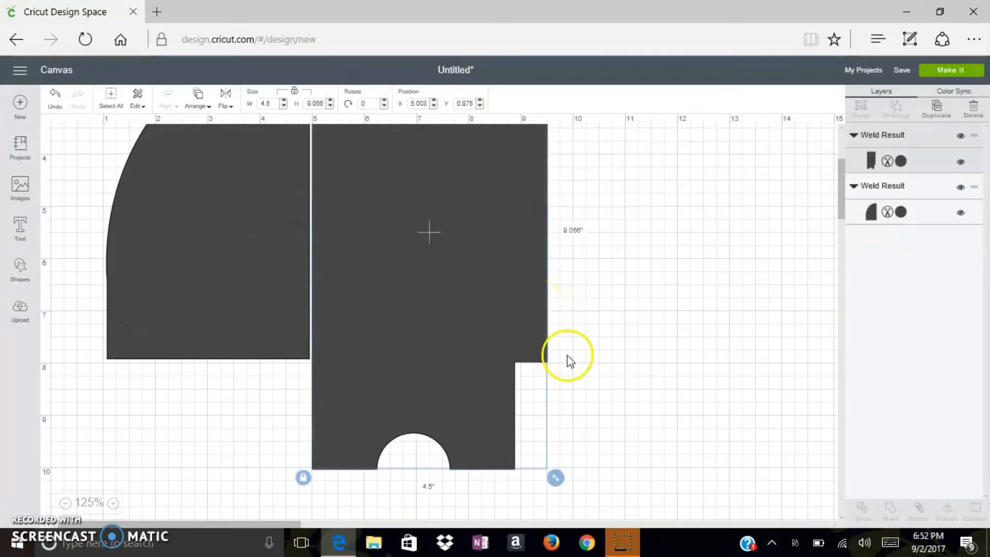
drag(252, 343, 255, 346)
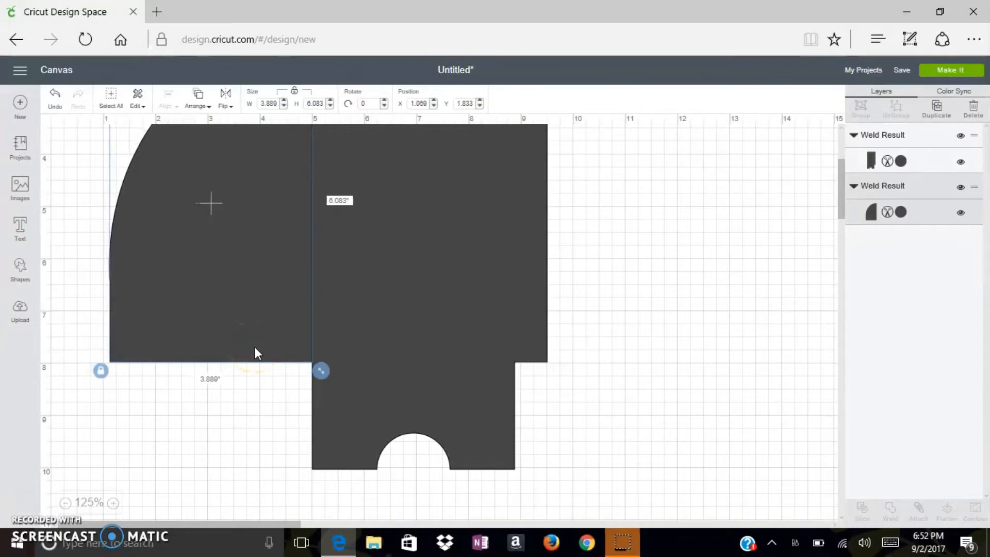
Weld the curved side piece and the rectangle with the notched flap into one shape
click(811, 248)
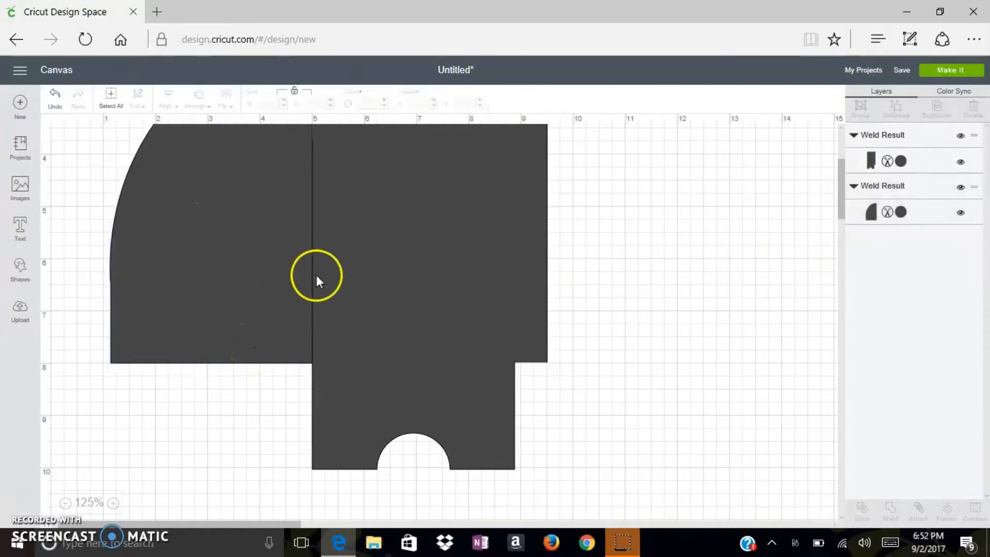
drag(682, 261, 147, 304)
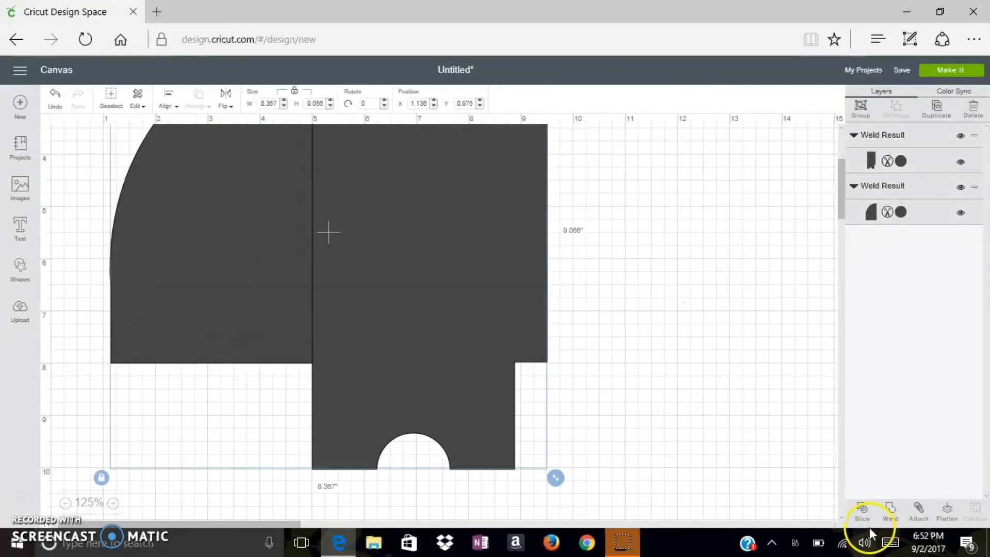
click(884, 514)
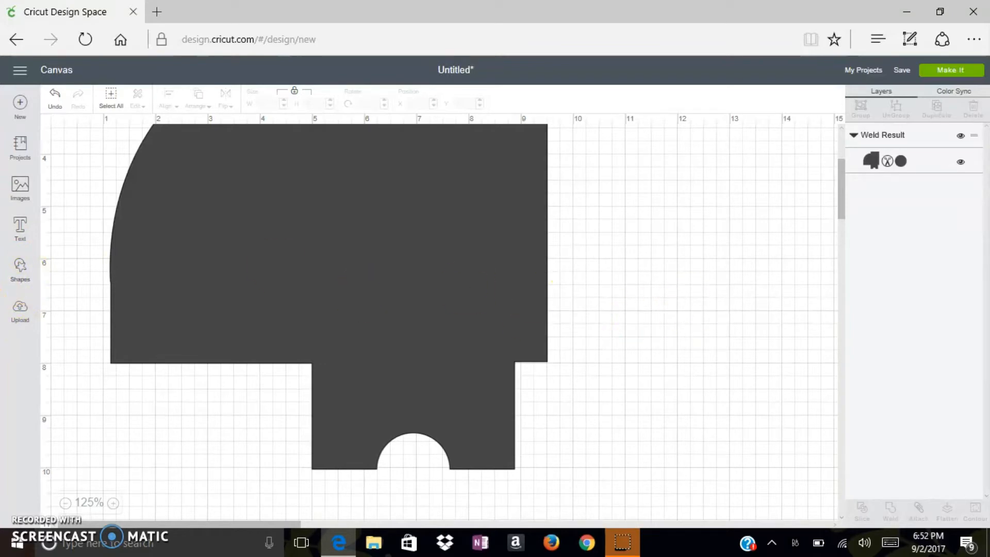
Add a hexagon and move it to the empty area right of the welded shape
click(27, 281)
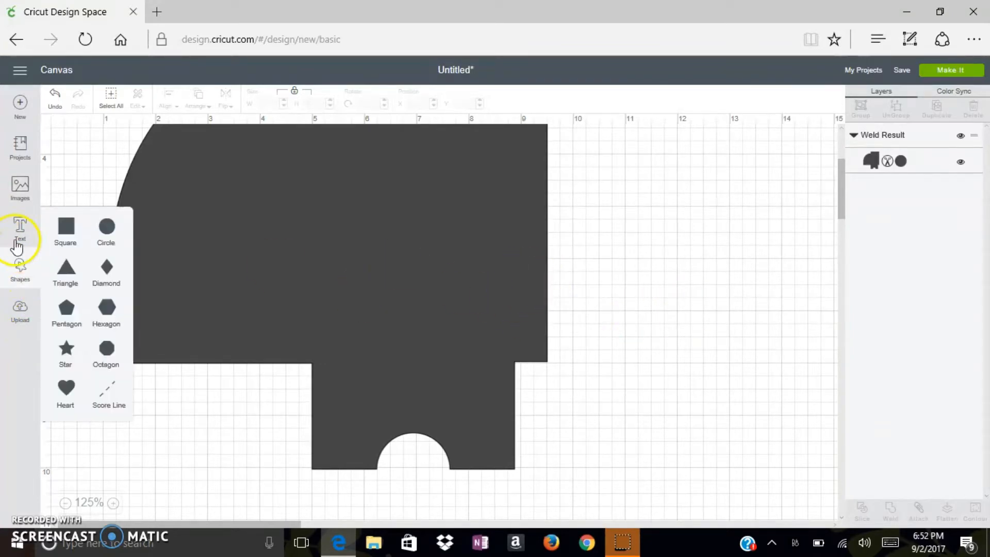
drag(73, 233, 99, 309)
click(108, 311)
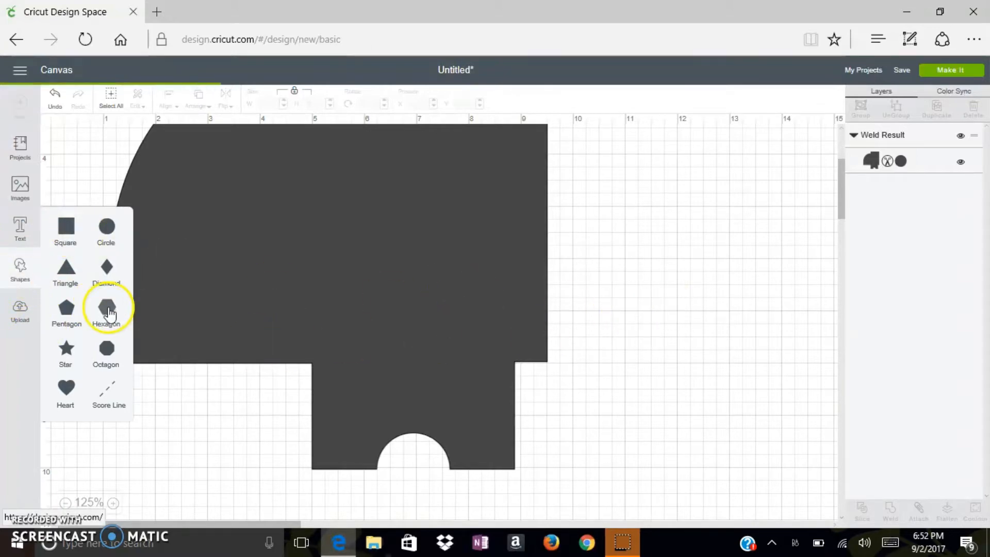
drag(387, 278, 744, 307)
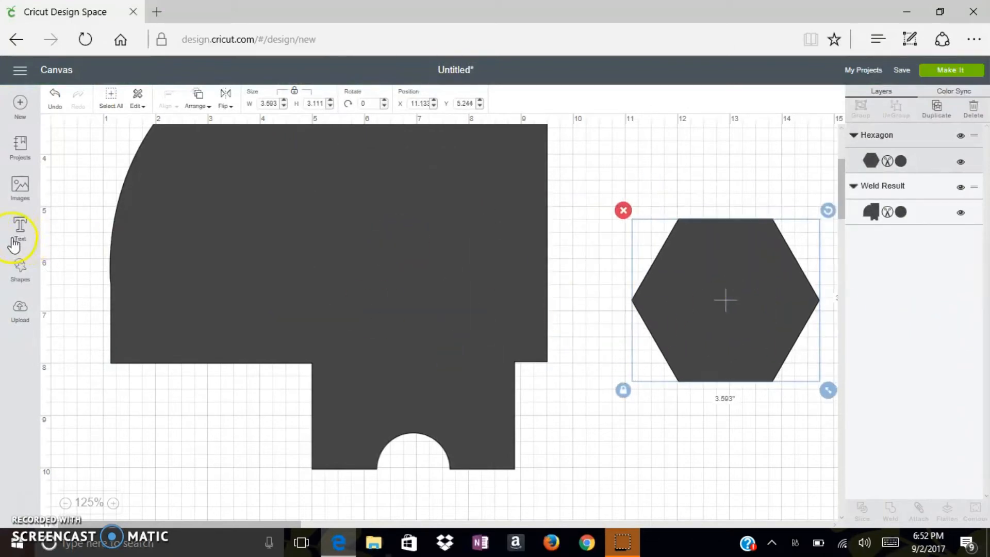
Add a square, enlarge it to about 4.61 inches, and position it so it covers the lower half of the hexagon
click(21, 273)
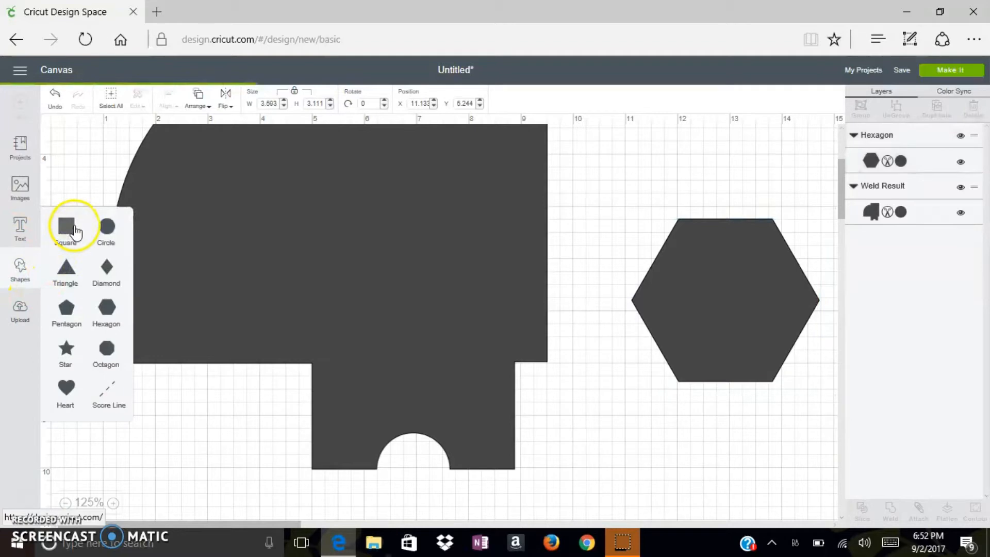
click(712, 300)
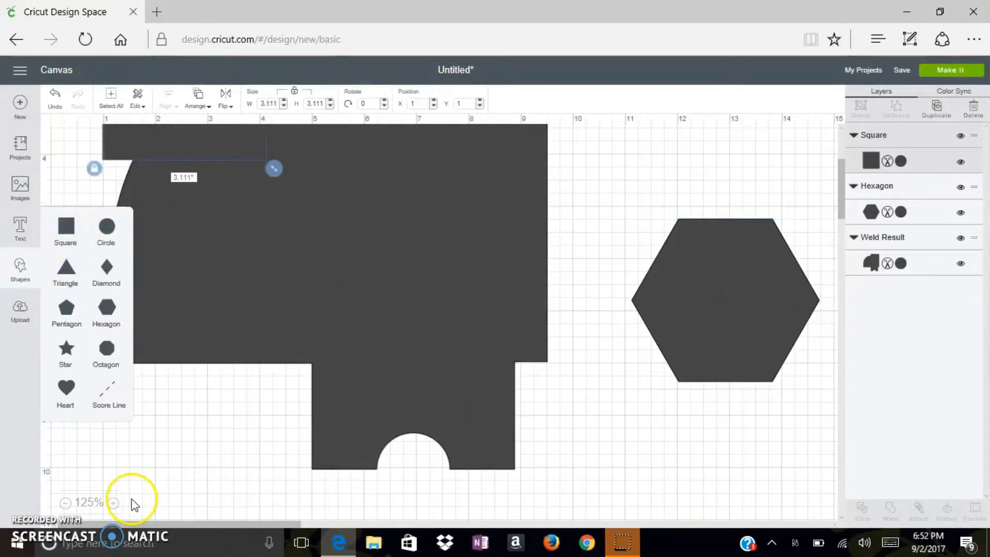
click(65, 503)
scroll(176, 299, up, 3)
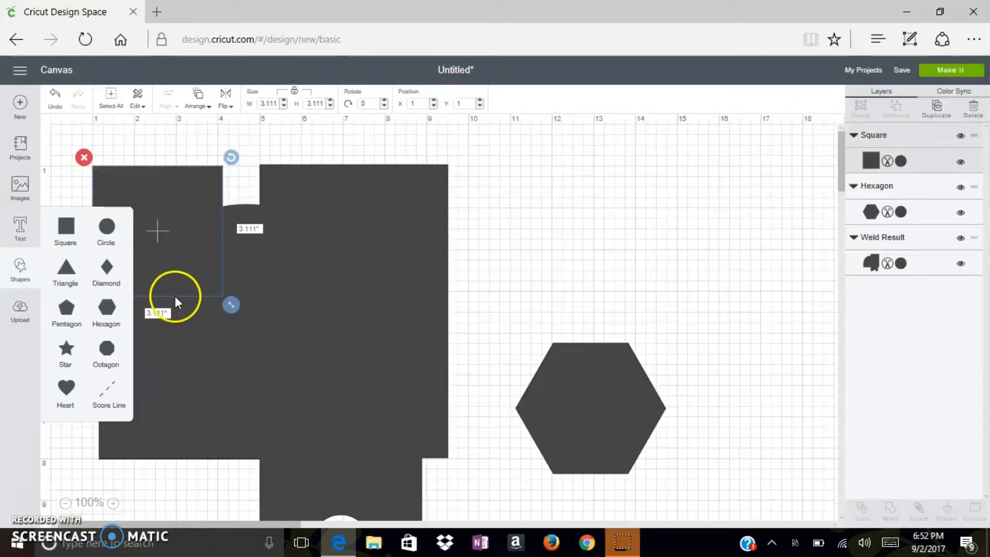
drag(629, 433, 636, 269)
drag(148, 193, 586, 295)
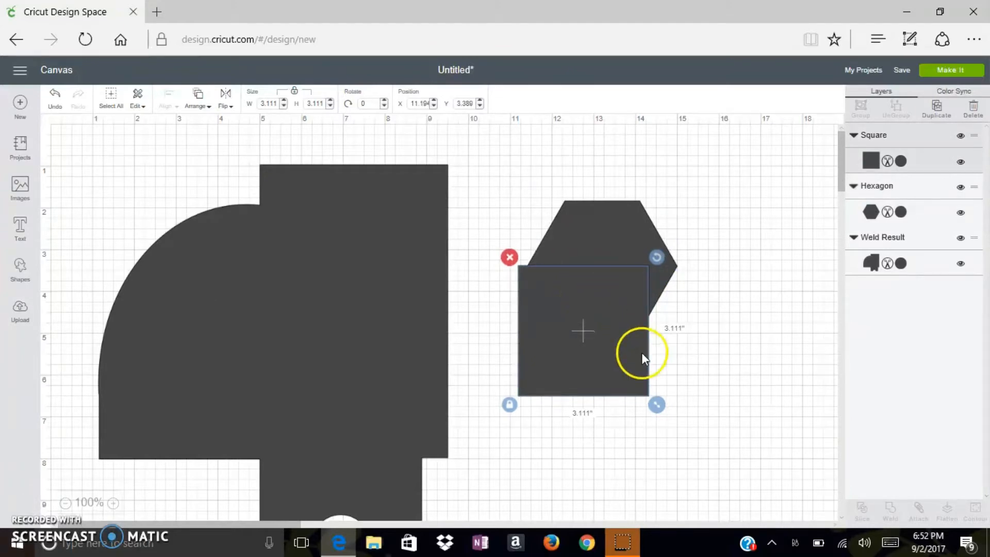
drag(661, 417, 726, 397)
click(767, 478)
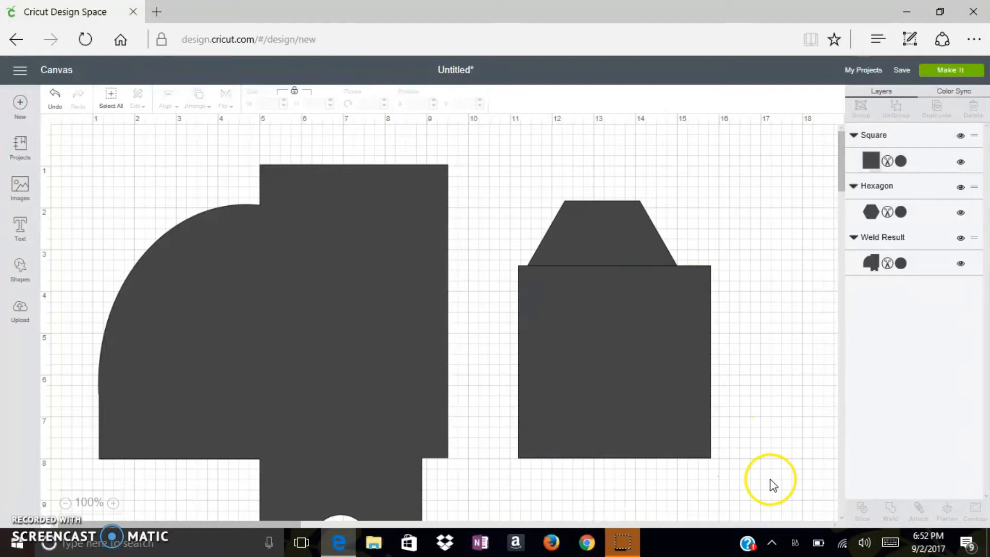
drag(549, 319, 554, 304)
Slice the hexagon with the square and delete the large leftover piece of the square
drag(672, 177, 557, 420)
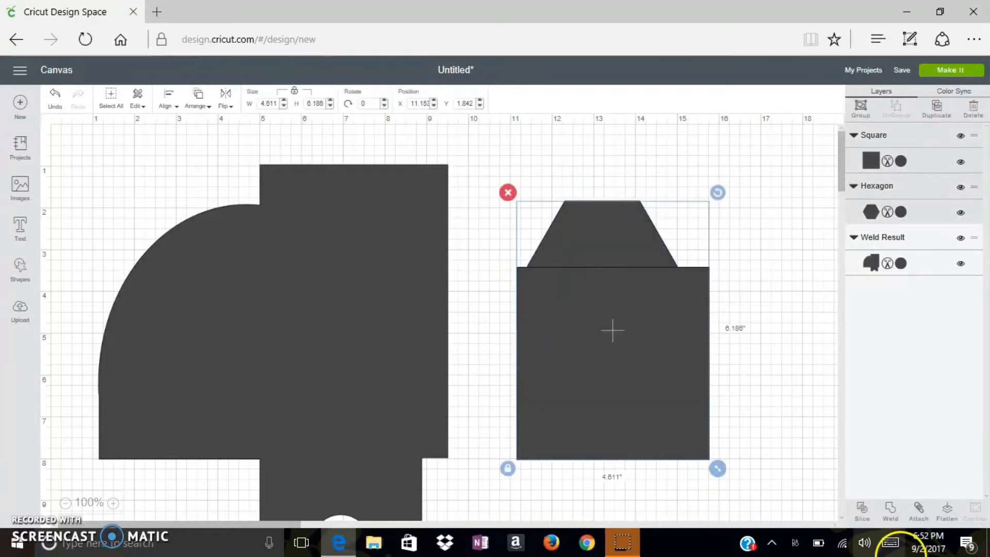
click(862, 510)
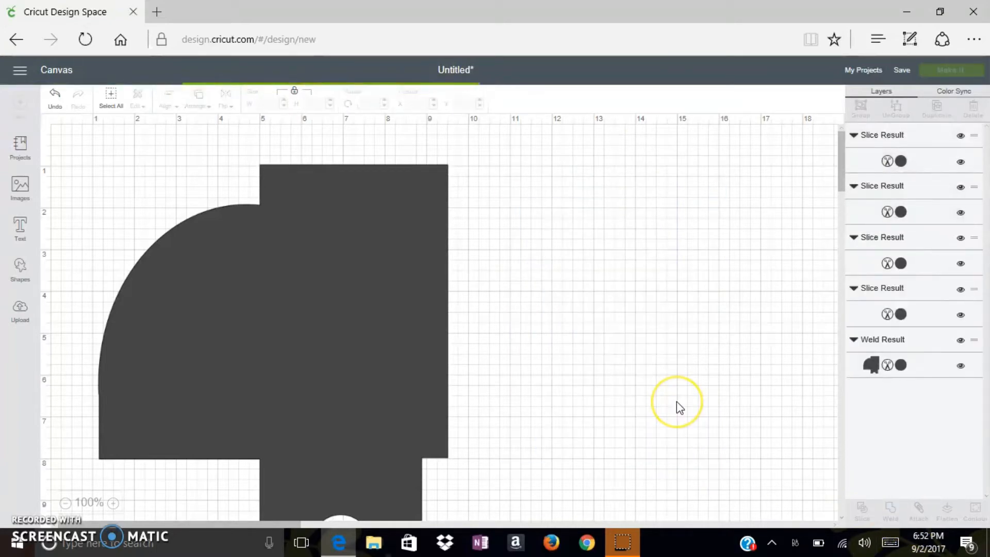
click(671, 401)
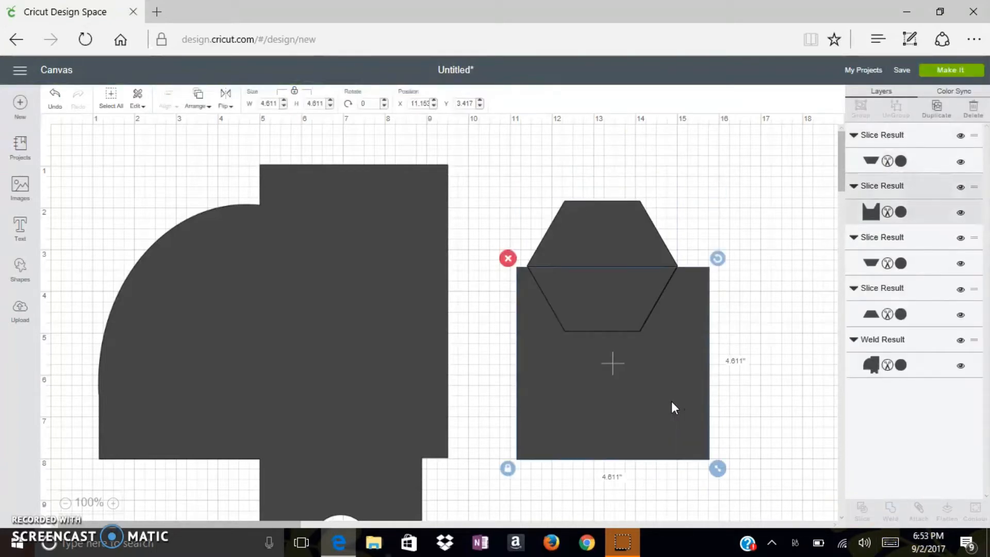
key(Delete)
click(670, 403)
Pull the hexagon's upper trapezoid out below the other half and set its rotation to 90 degrees
click(622, 198)
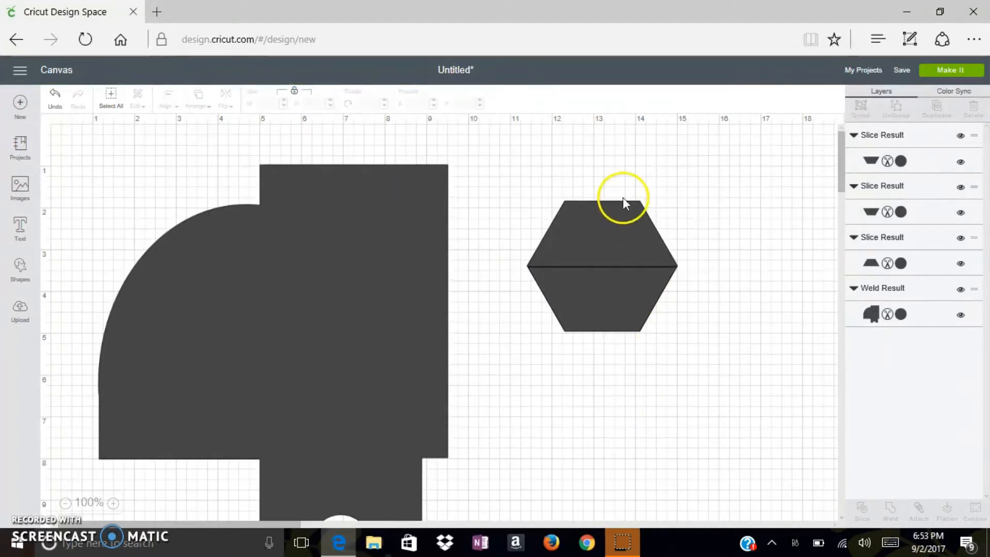
scroll(621, 188, down, 1)
drag(617, 176, 577, 405)
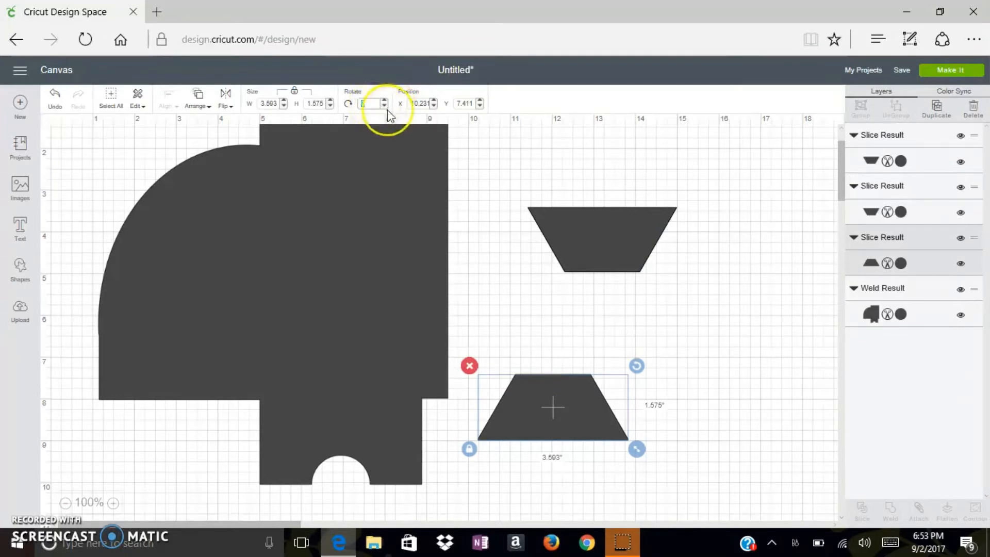
key(Return)
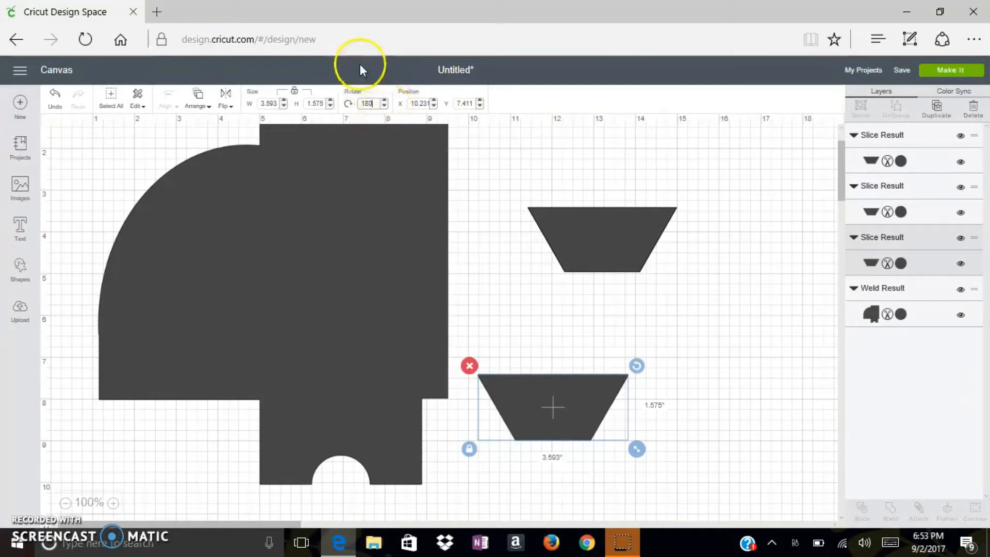
click(384, 100)
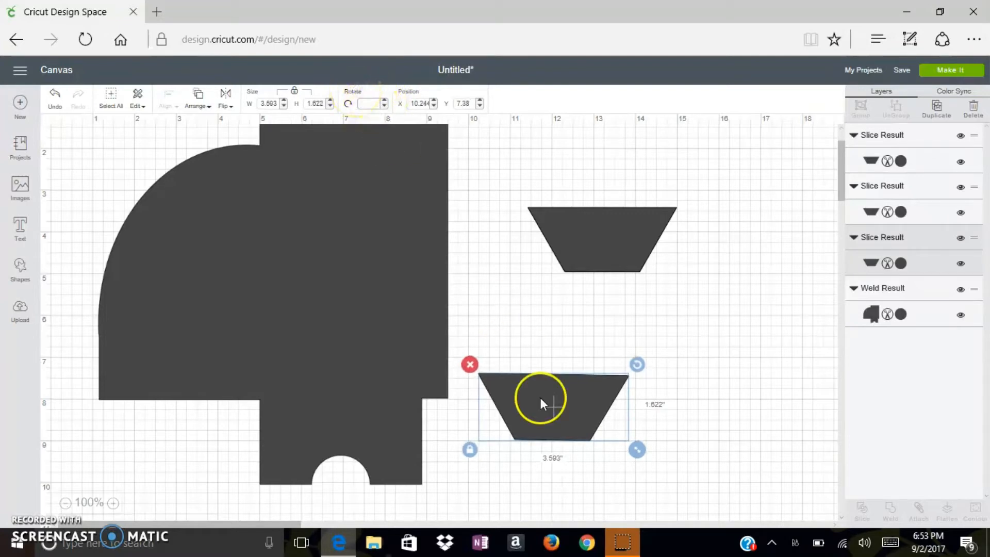
drag(636, 364, 490, 294)
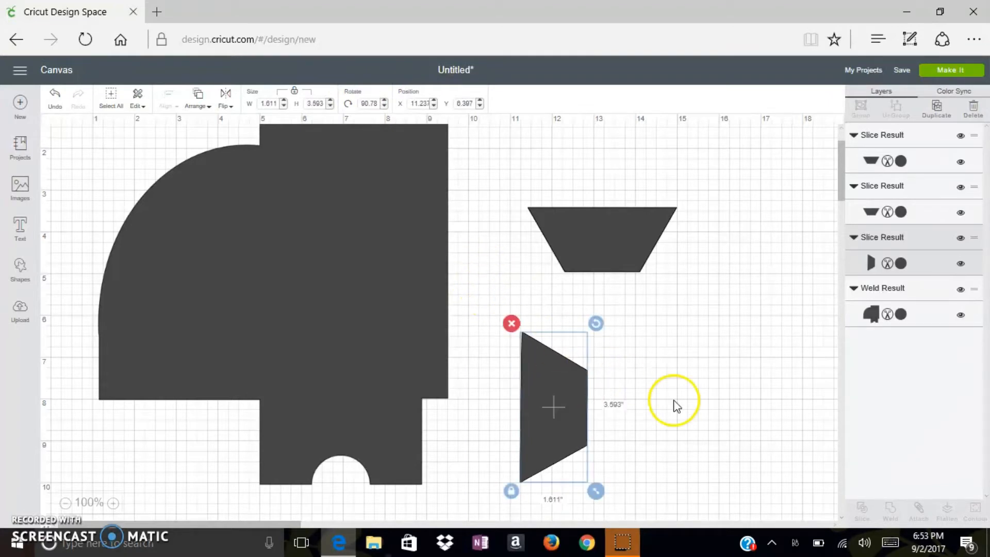
click(647, 404)
click(558, 398)
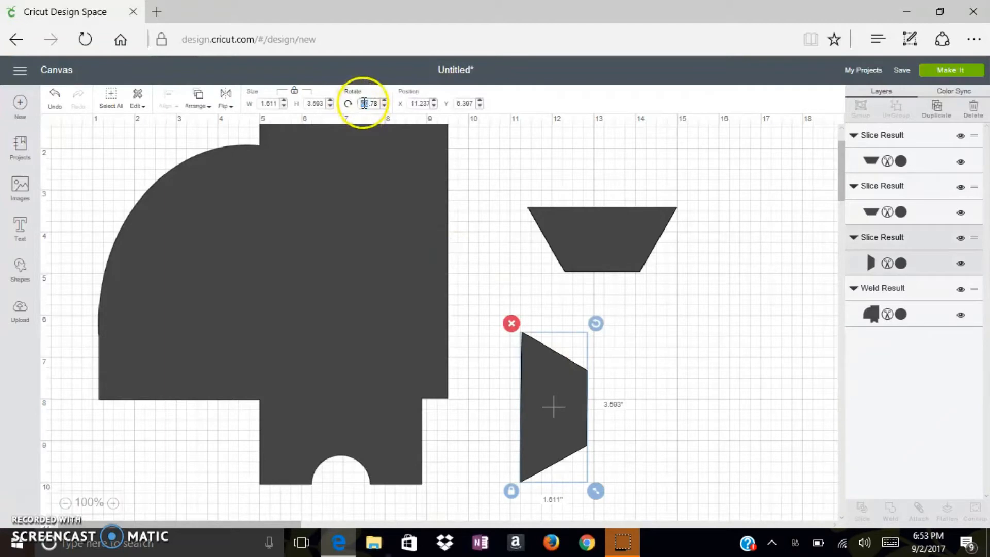
text(90)
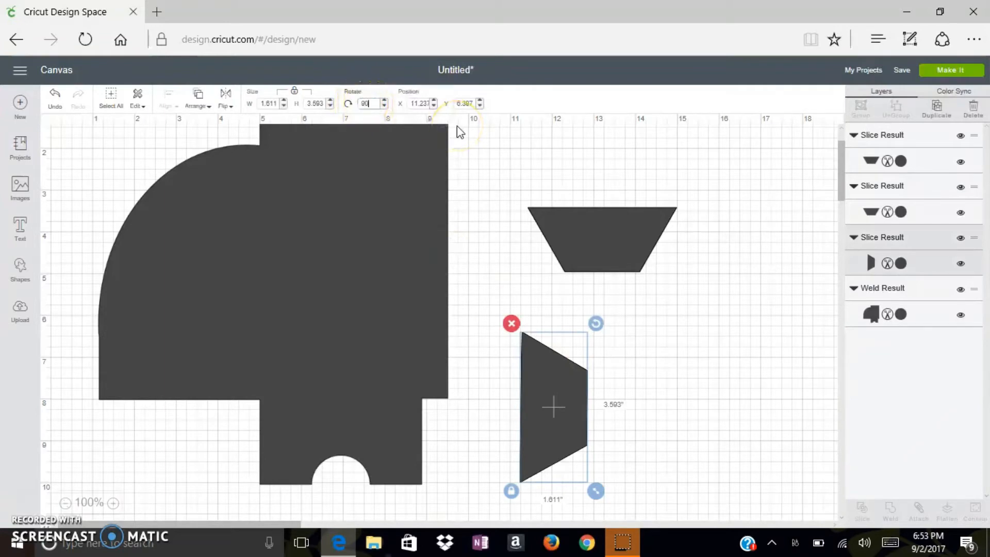
key(Return)
Shrink the rotated trapezoid to about 0.81 by 1.86 inches and place it against the right edge of the notched bottom flap
click(663, 425)
click(567, 448)
drag(595, 491, 432, 456)
click(565, 383)
click(546, 411)
Try welding the small trapezoid tab to the pocket shape, and undo the weld
drag(553, 395, 349, 461)
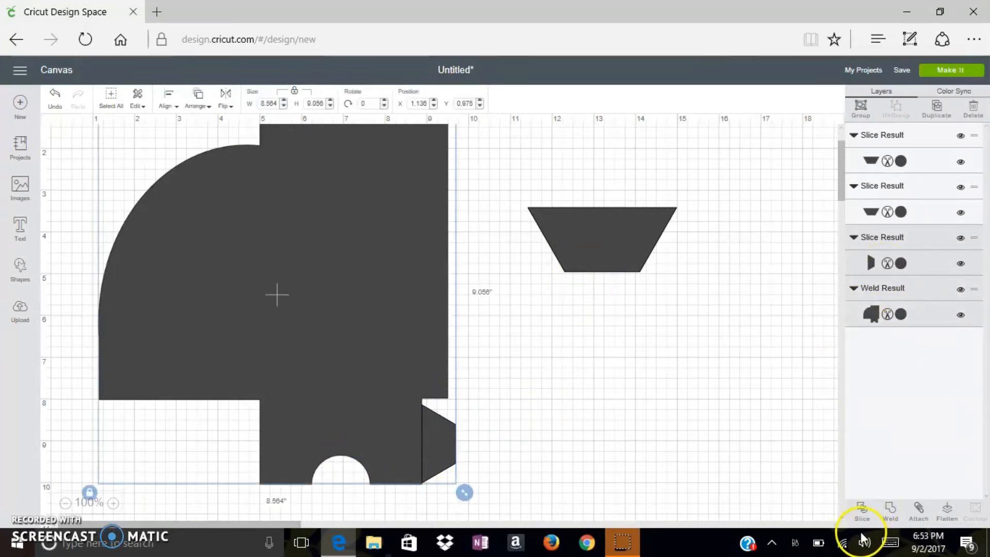
click(888, 510)
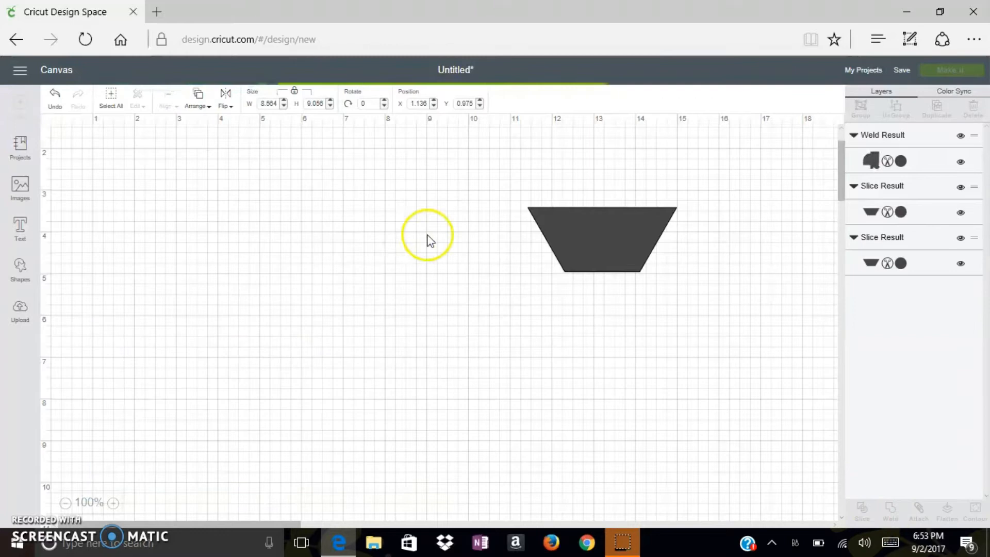
click(566, 233)
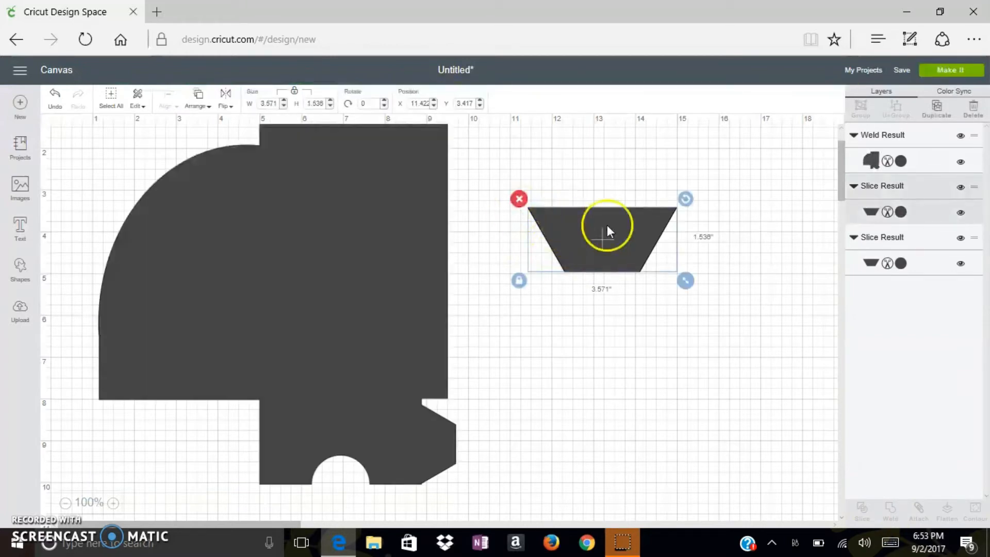
key(ctrl+z)
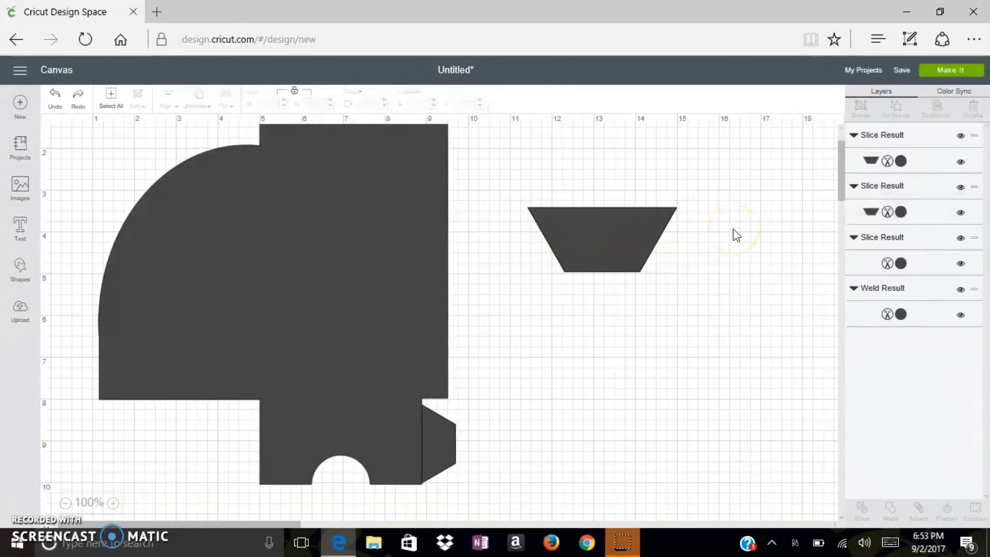
Duplicate the small trapezoid tab and flip the copy so that its narrow side faces left
click(422, 418)
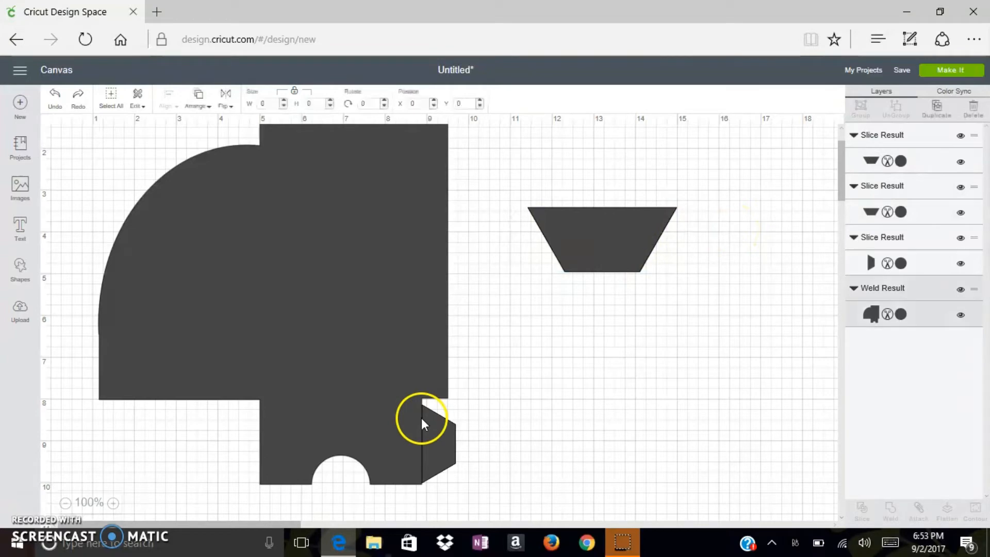
click(438, 440)
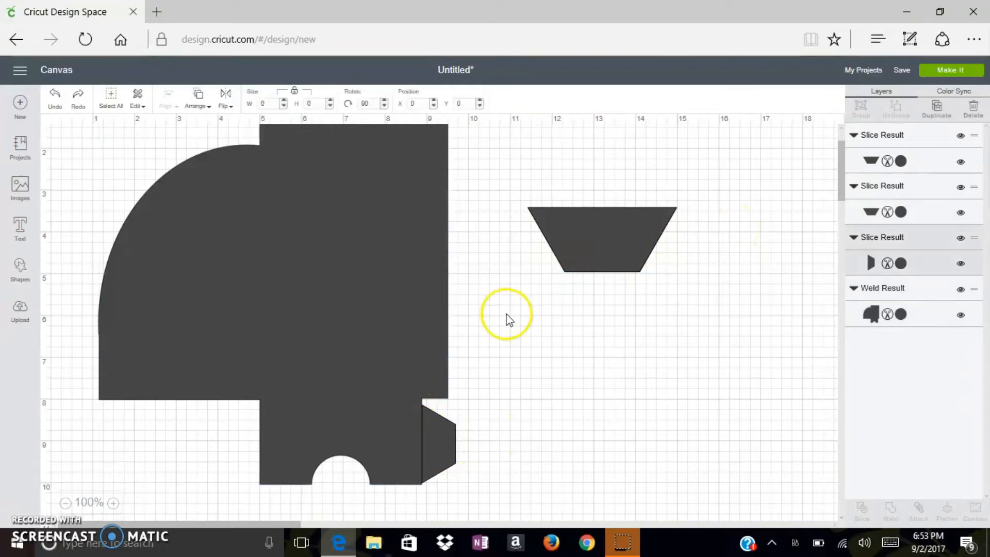
click(946, 113)
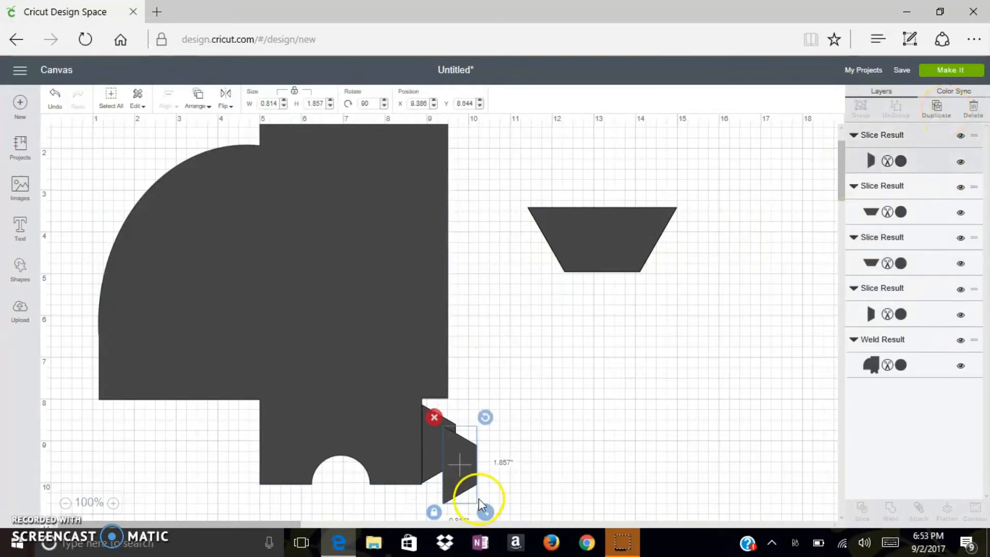
drag(471, 483, 565, 454)
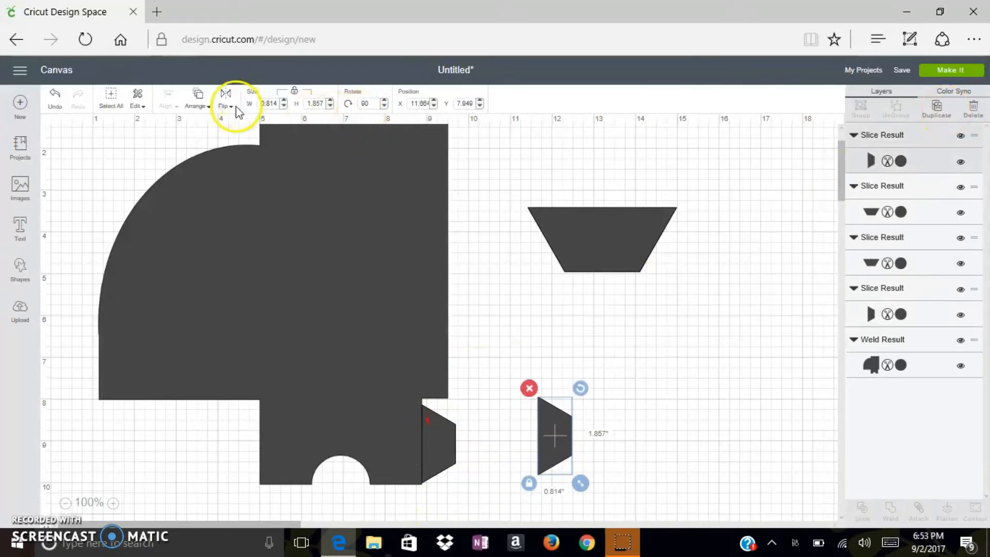
mouse_move(230, 107)
click(241, 142)
Place the flipped tab against the left edge of the notched bottom flap and weld both tabs to the pocket shape
drag(564, 428, 252, 437)
drag(580, 412, 186, 417)
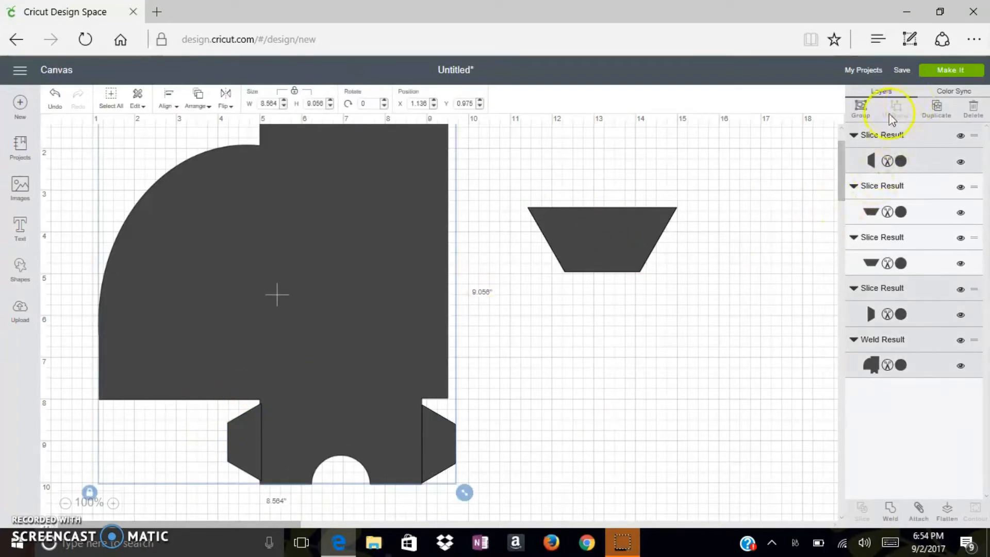
click(892, 518)
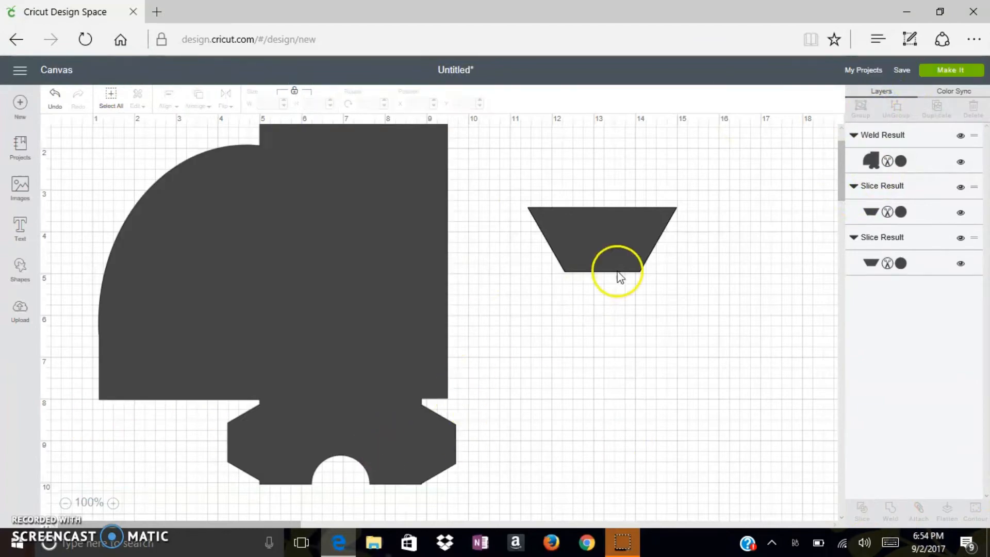
Move the two overlapping spare trapezoids apart and delete one of them
click(609, 255)
drag(632, 221, 604, 288)
drag(630, 247, 656, 208)
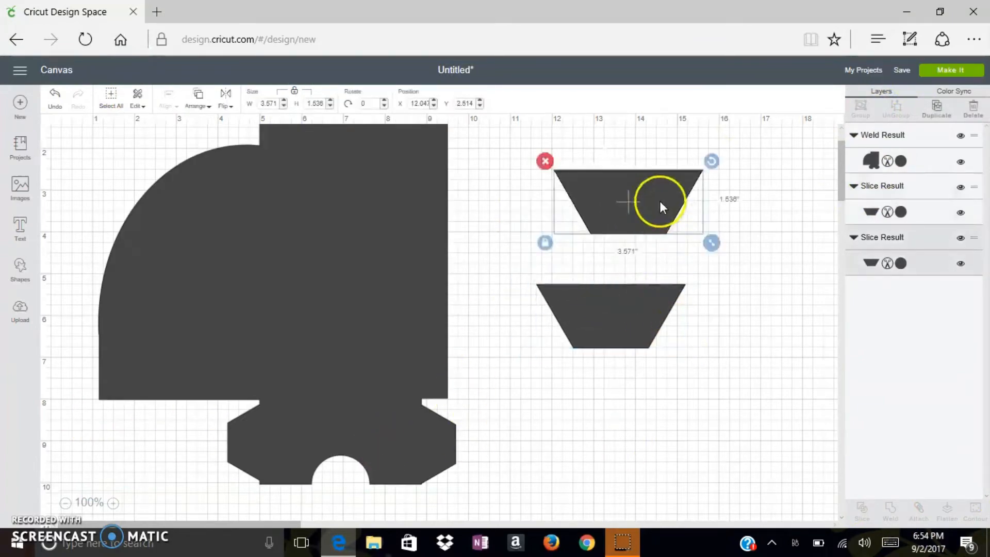
key(Delete)
Rotate the remaining trapezoid by 90 degrees
click(626, 321)
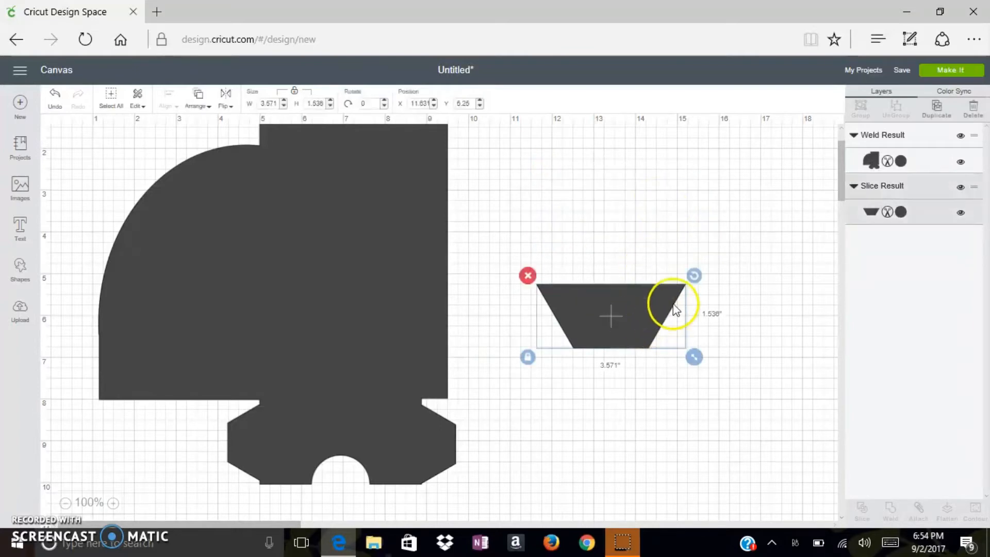
click(367, 102)
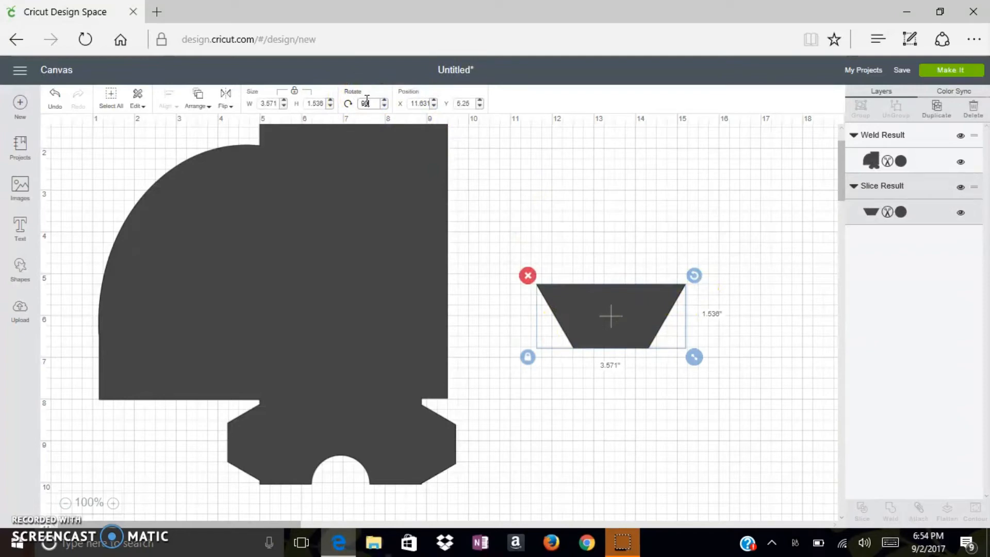
text(90)
key(Return)
Fit the scaled-down rotated trapezoid against the straight left edge of the curved side flap and weld it to the pocket shape
drag(621, 350, 207, 351)
drag(186, 298, 345, 277)
drag(220, 318, 257, 318)
drag(272, 397, 260, 326)
drag(224, 289, 258, 341)
drag(177, 305, 444, 359)
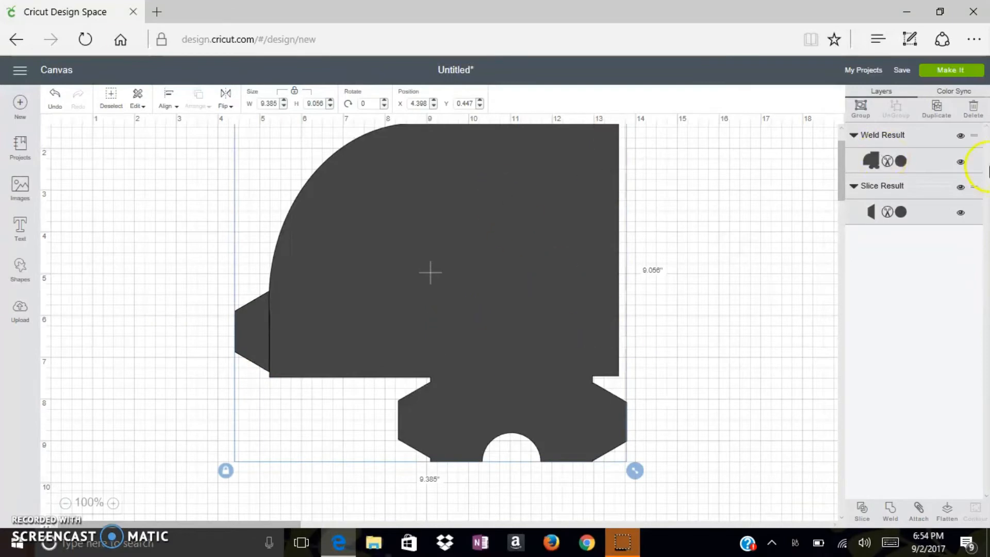
click(892, 513)
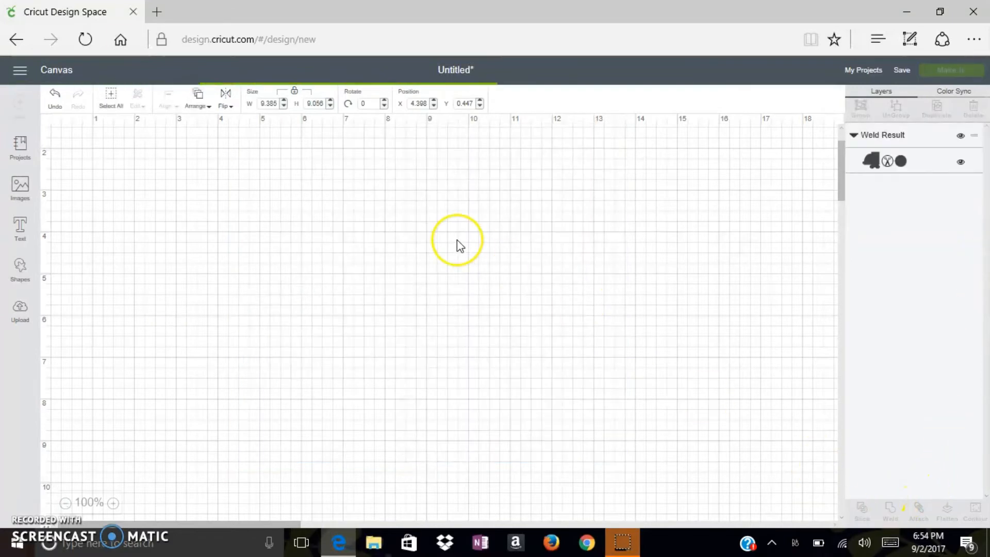
Check the whole welded pocket shape and send the project to mat preparation for cutting
scroll(457, 239, down, 1)
scroll(457, 239, up, 2)
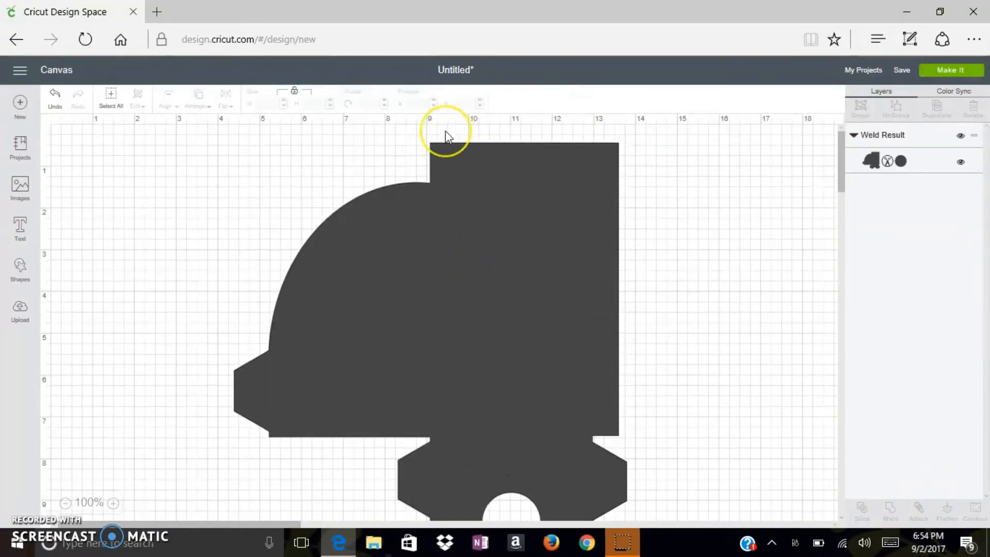
scroll(473, 294, down, 1)
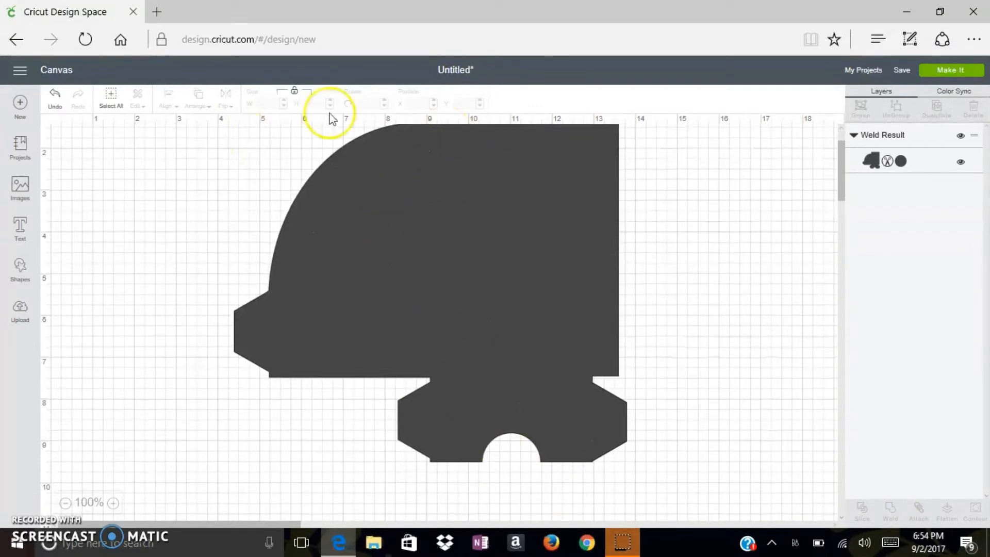
click(959, 73)
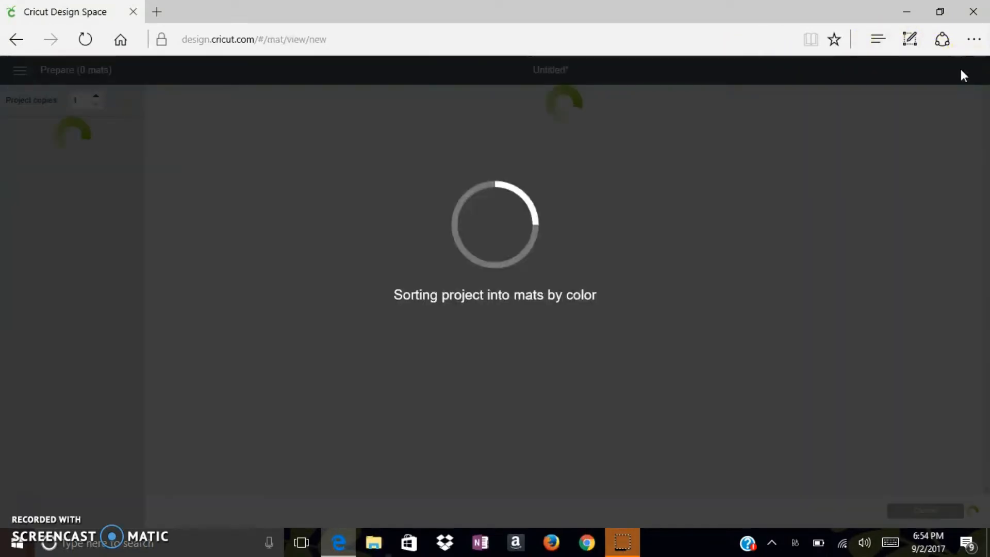